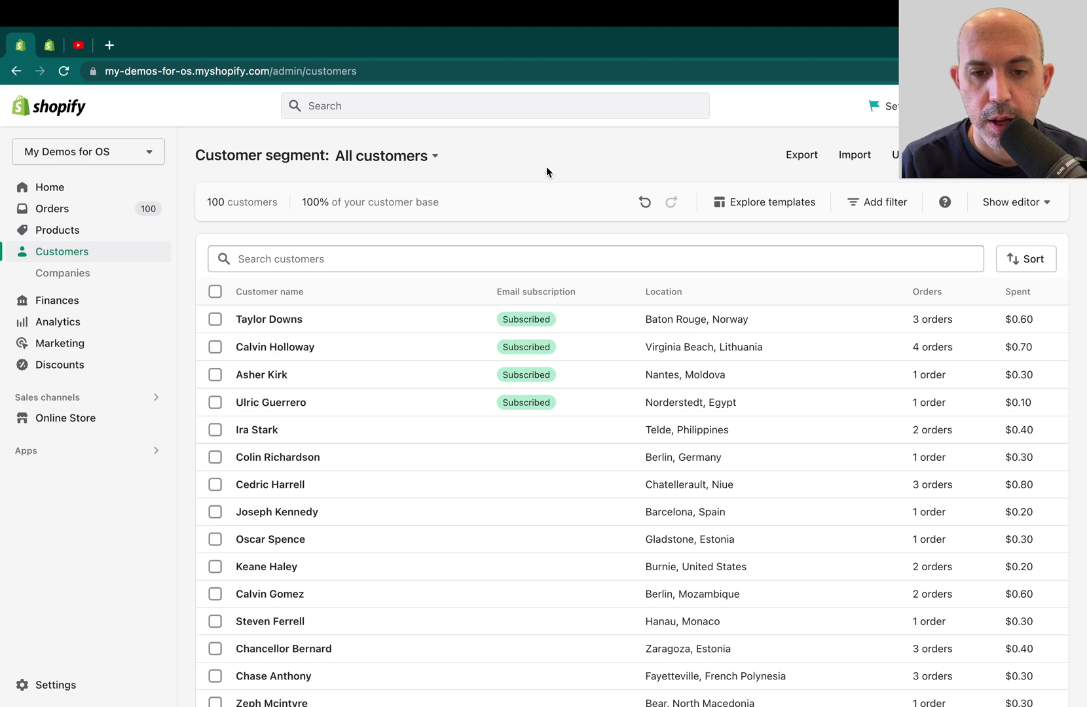
pyautogui.click(418, 161)
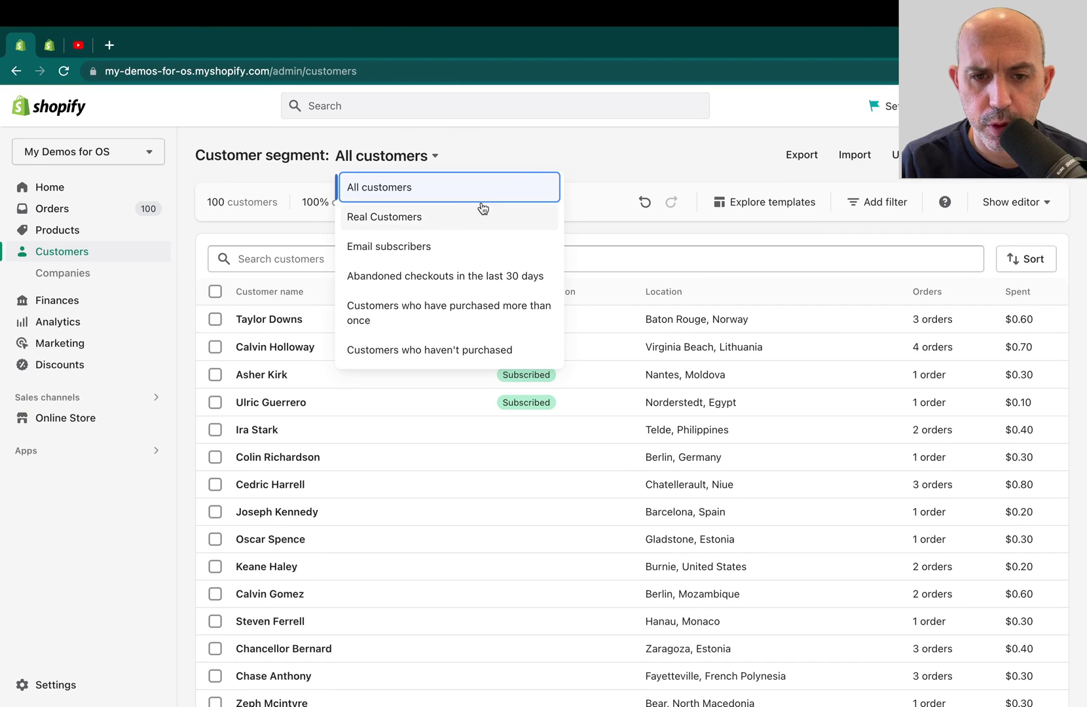
pyautogui.click(457, 216)
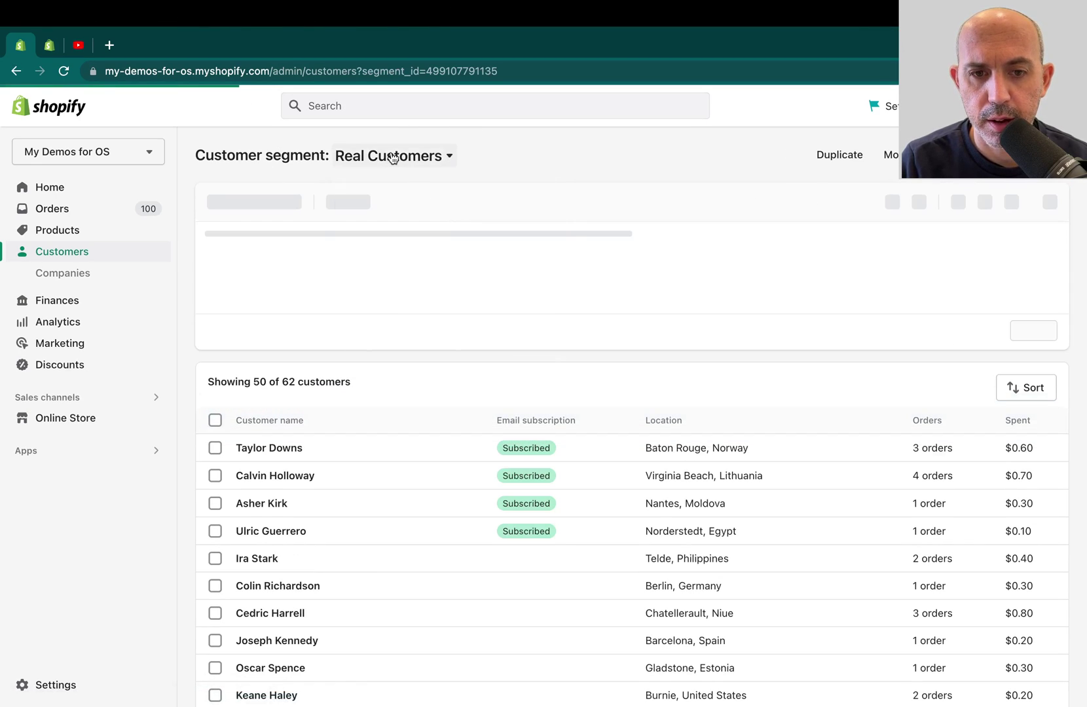
pyautogui.click(391, 159)
pyautogui.click(397, 183)
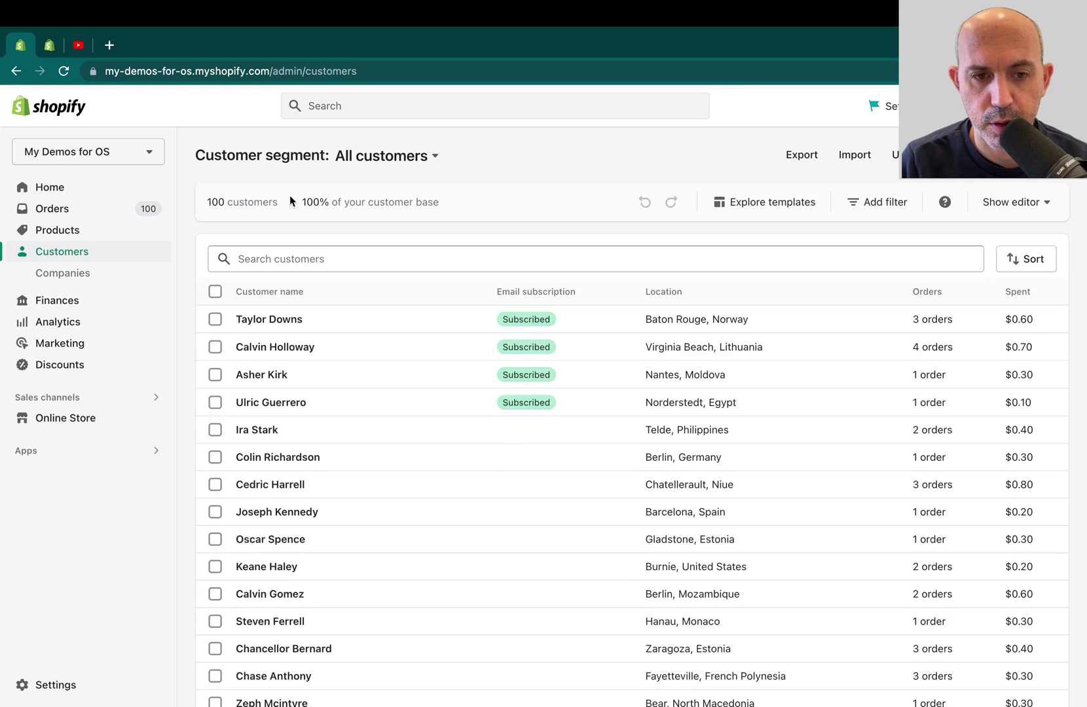
pyautogui.moveTo(212, 203); pyautogui.dragTo(271, 203)
pyautogui.click(412, 152)
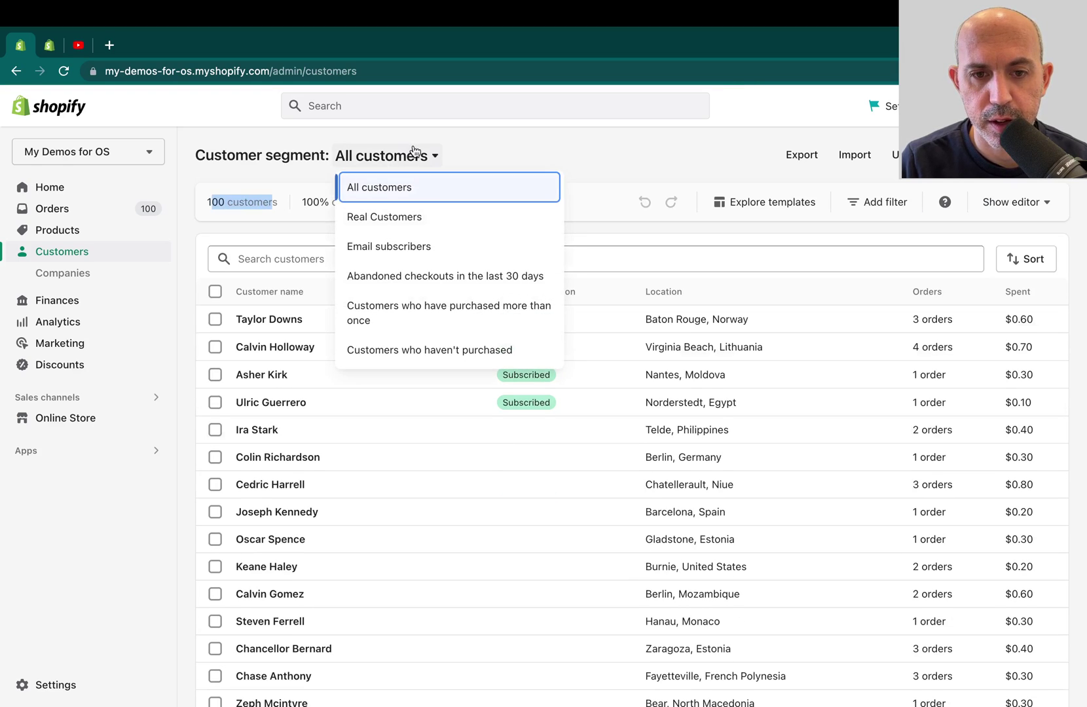
pyautogui.click(411, 216)
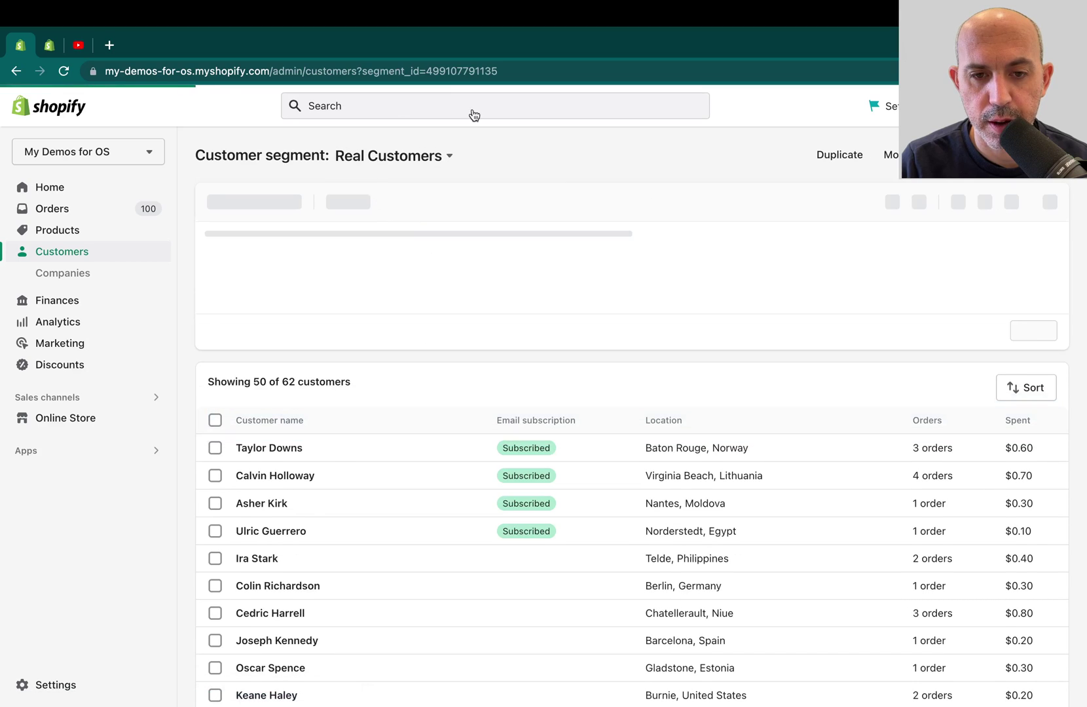
pyautogui.moveTo(204, 202); pyautogui.dragTo(425, 203)
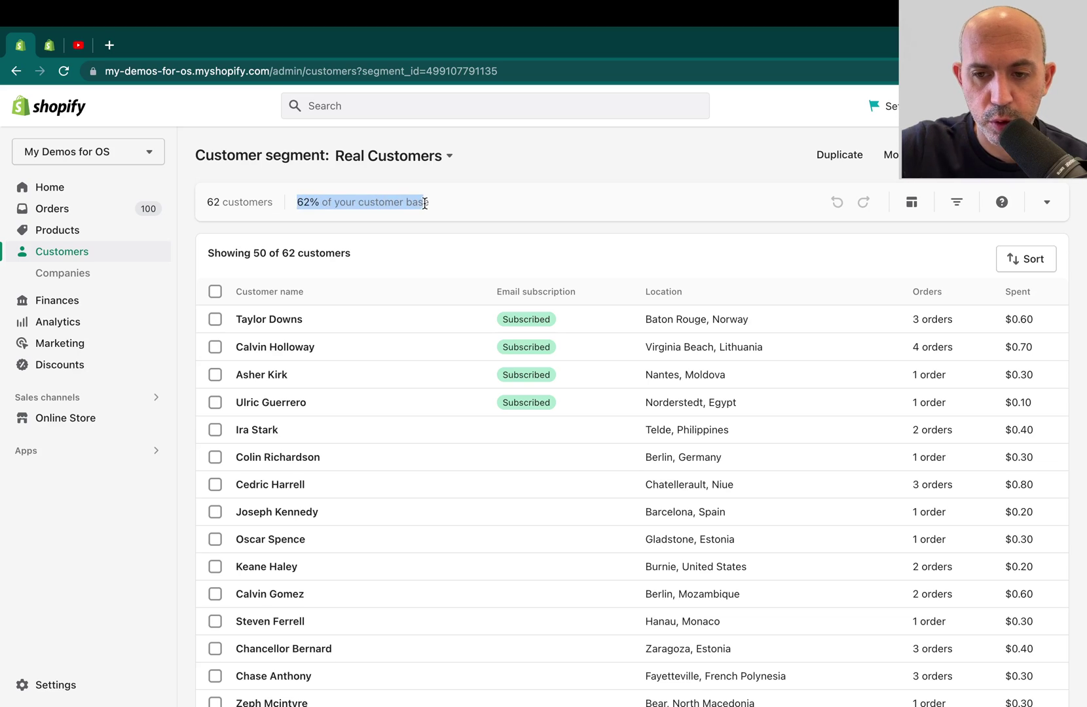
pyautogui.click(415, 158)
pyautogui.click(412, 249)
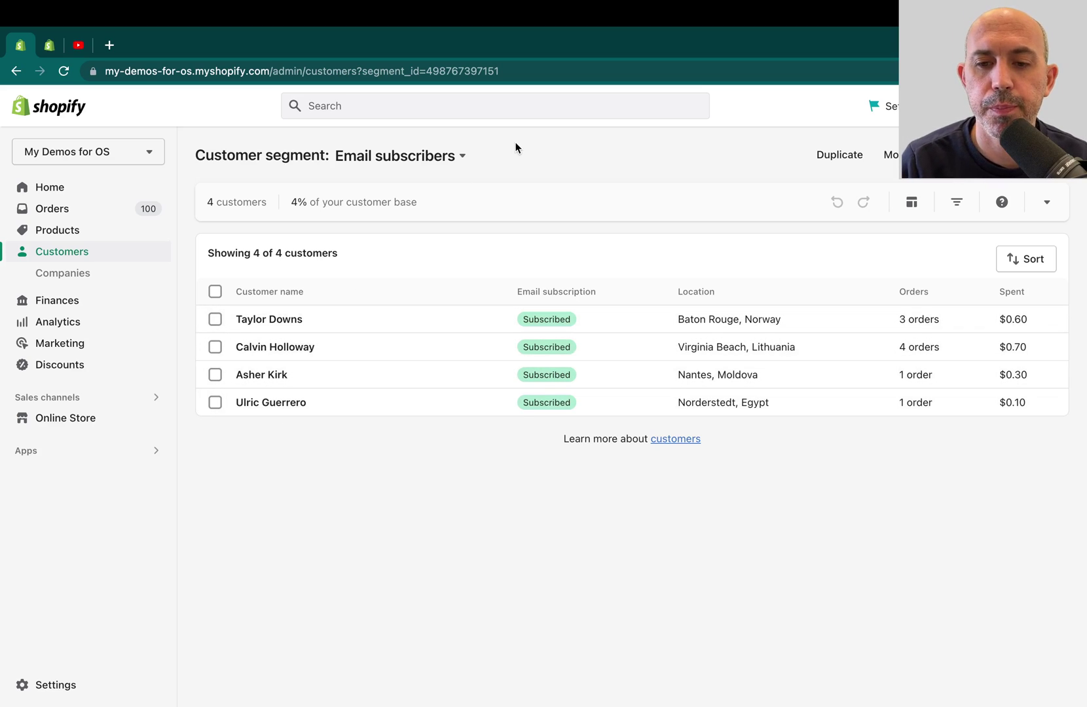
pyautogui.click(429, 155)
pyautogui.click(413, 187)
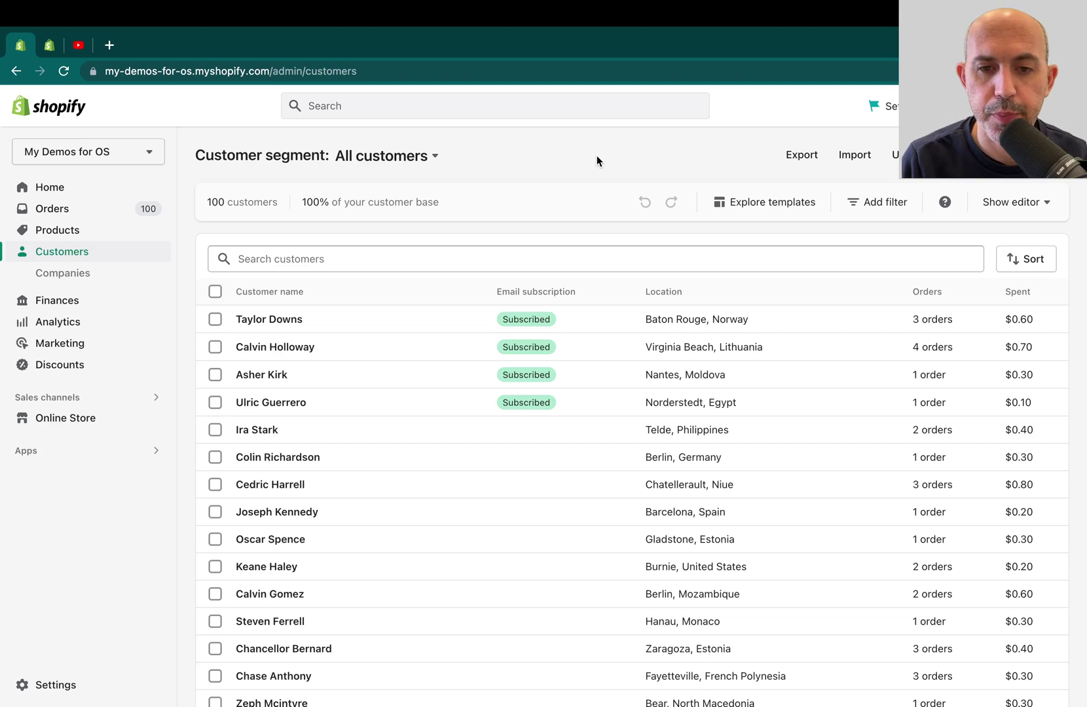
# Step: In the segment editor, filter customers by number of orders greater than 0
pyautogui.click(1018, 203)
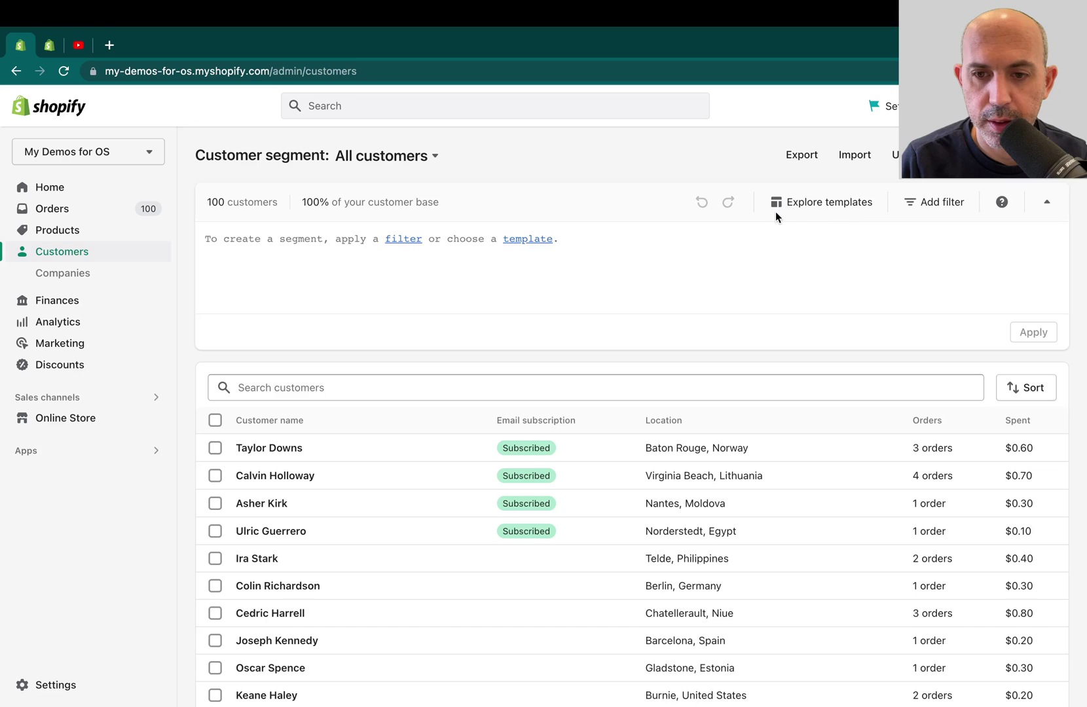
pyautogui.click(329, 247)
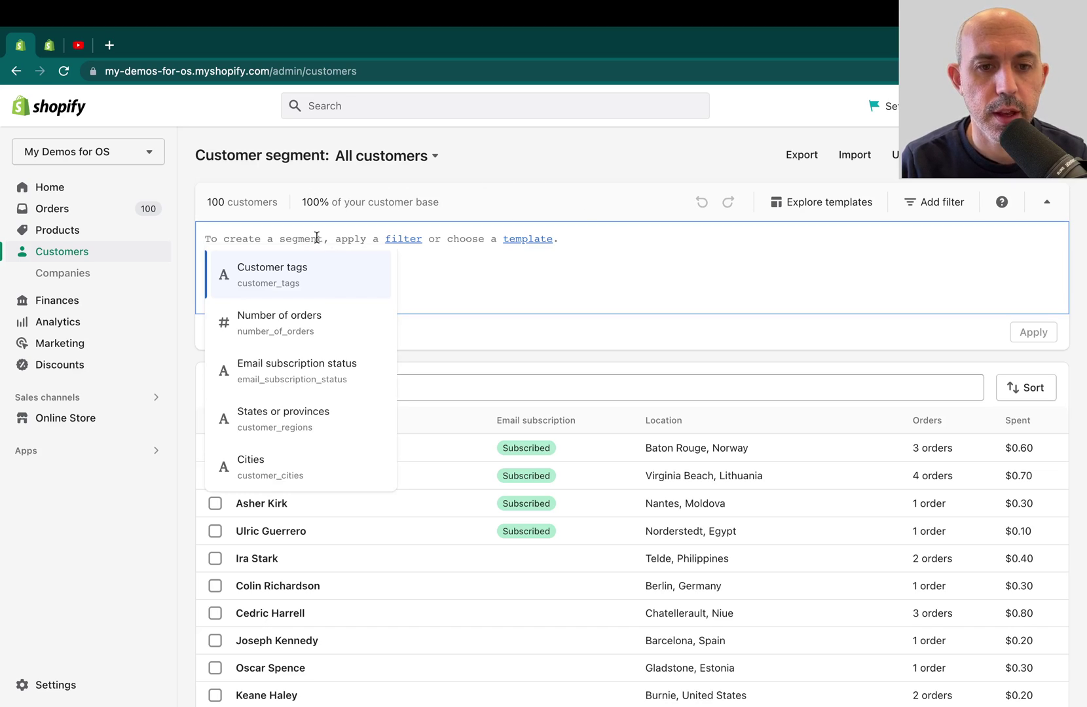
pyautogui.scroll(-2, 310, 340)
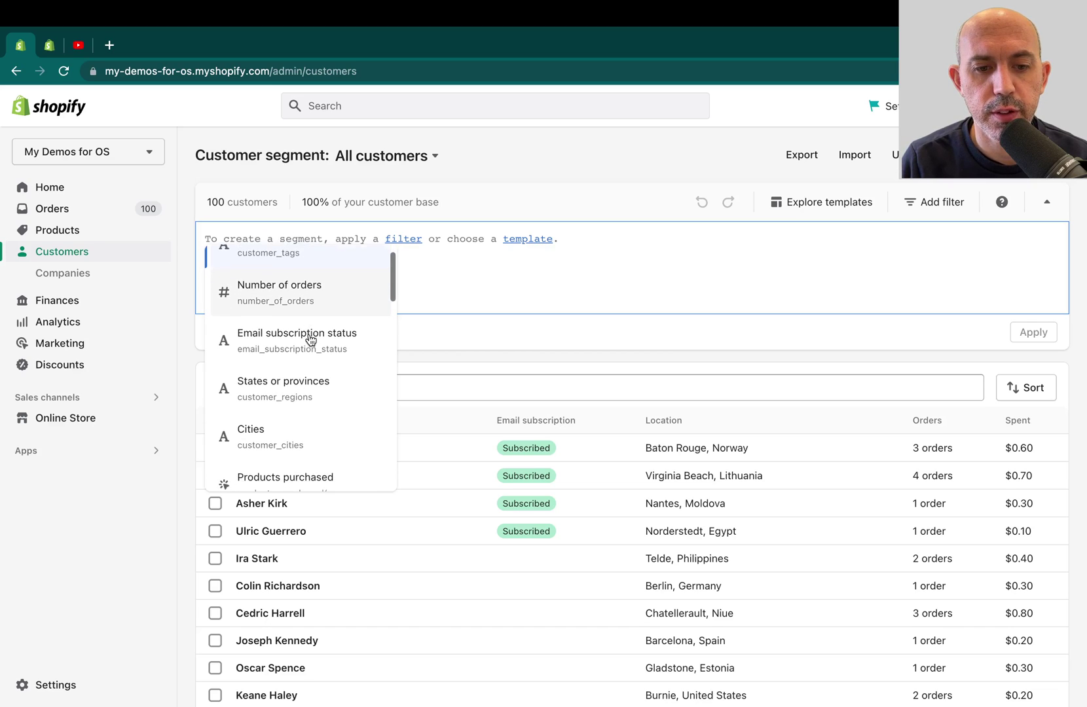
pyautogui.scroll(-10, 310, 340)
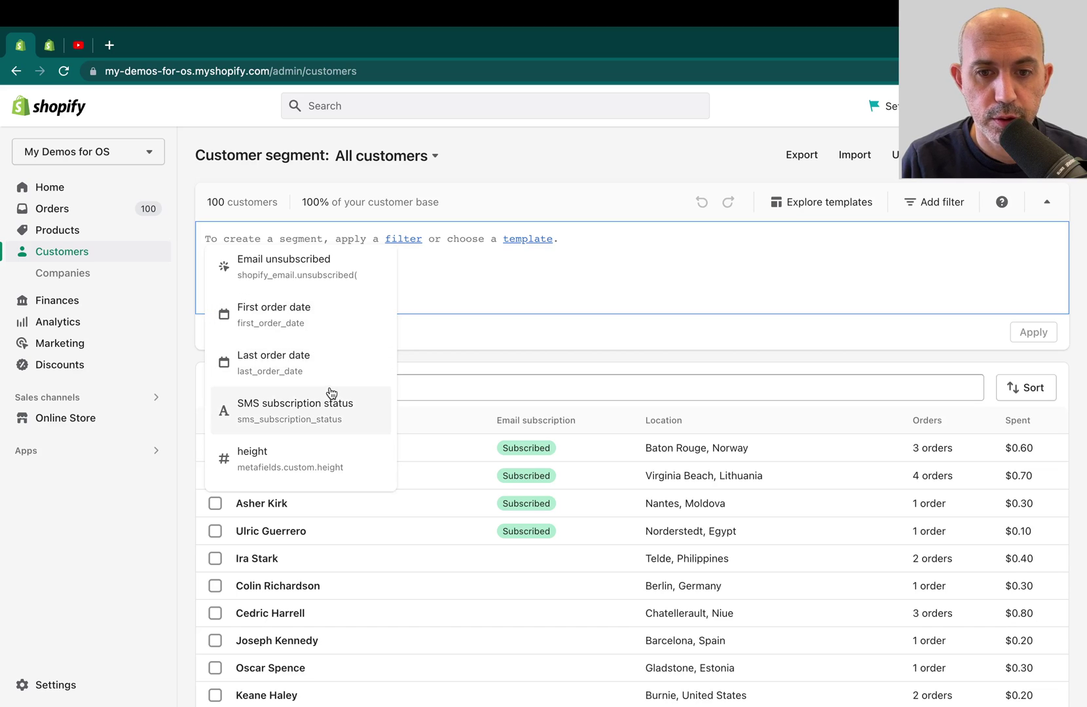
pyautogui.scroll(10, 328, 375)
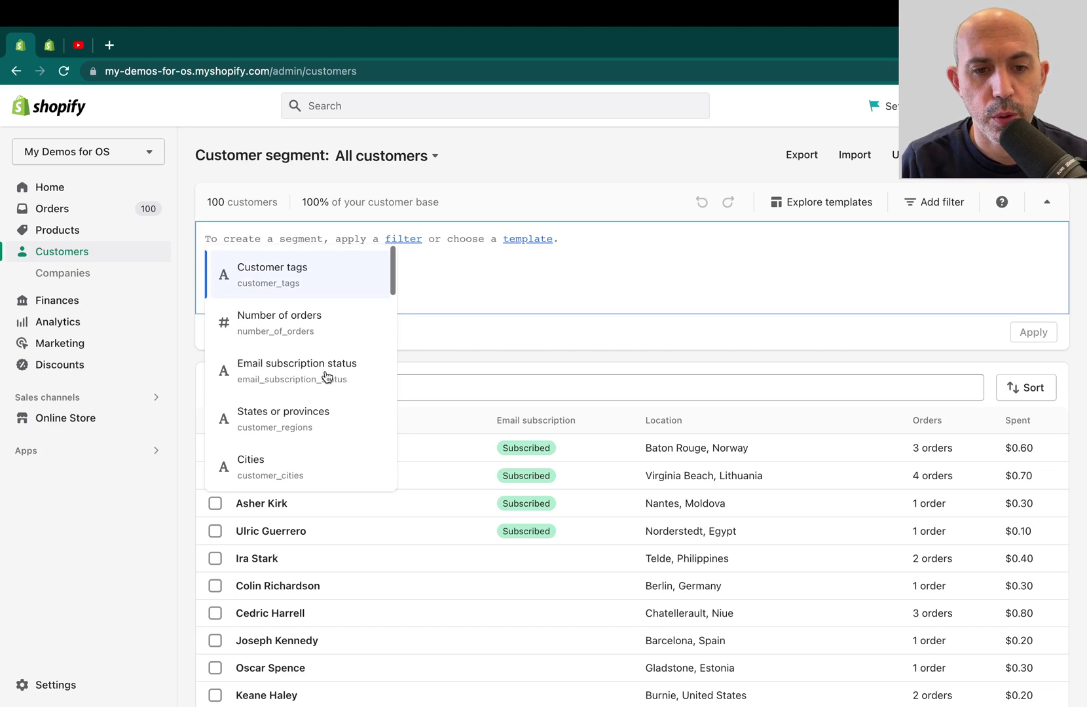
pyautogui.click(324, 335)
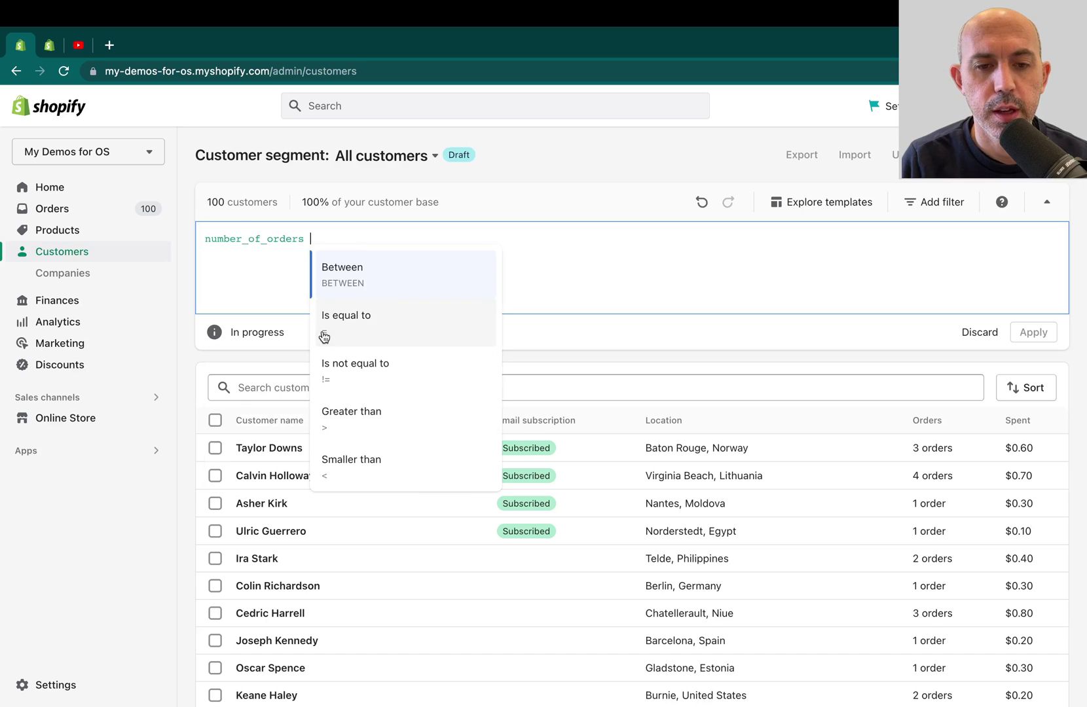
pyautogui.click(376, 428)
pyautogui.write('0')
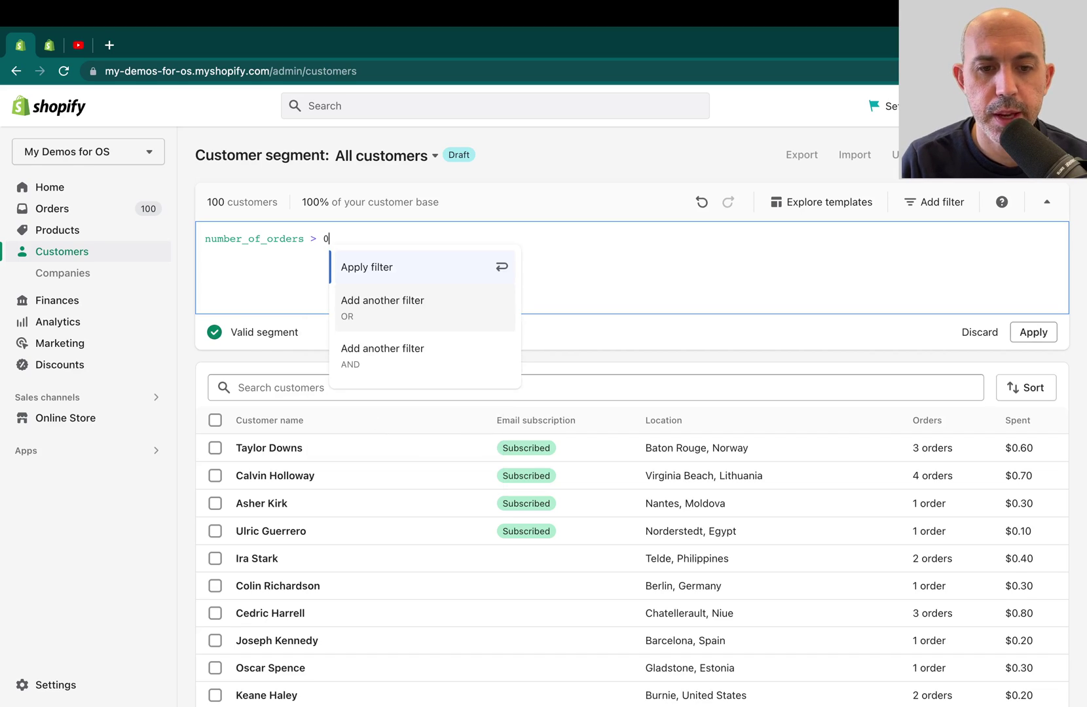
pyautogui.click(441, 268)
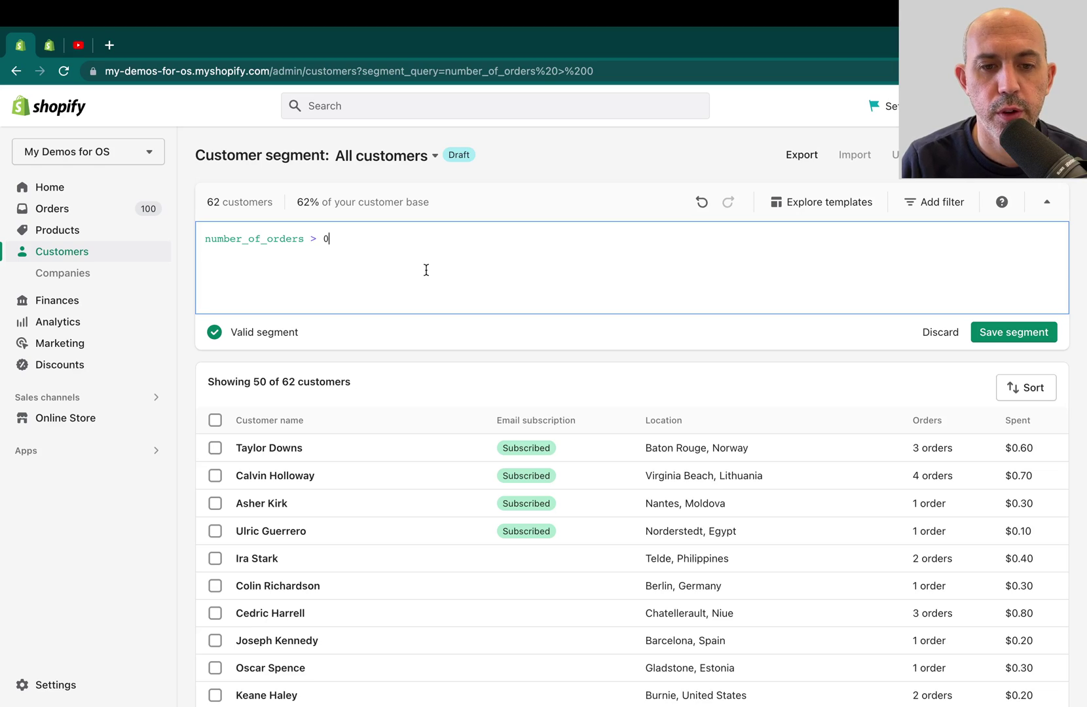
# Step: Change the order-count comparison to greater or equal to 0
pyautogui.press('BackSpace')
pyautogui.press('BackSpace')
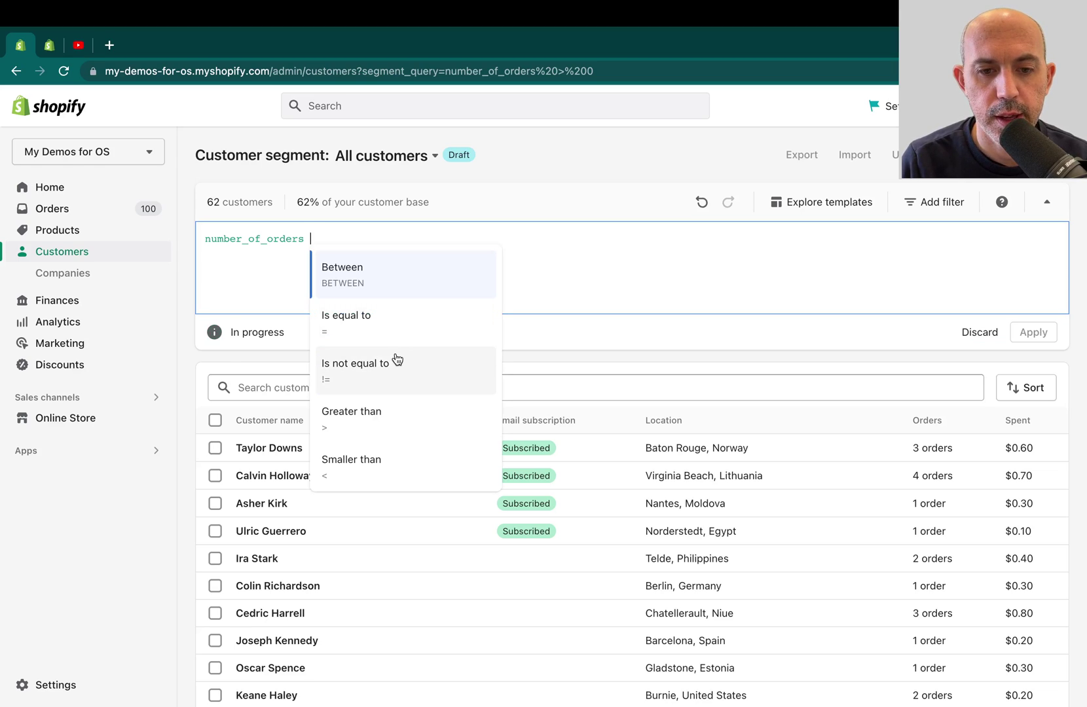
pyautogui.scroll(-3, 391, 385)
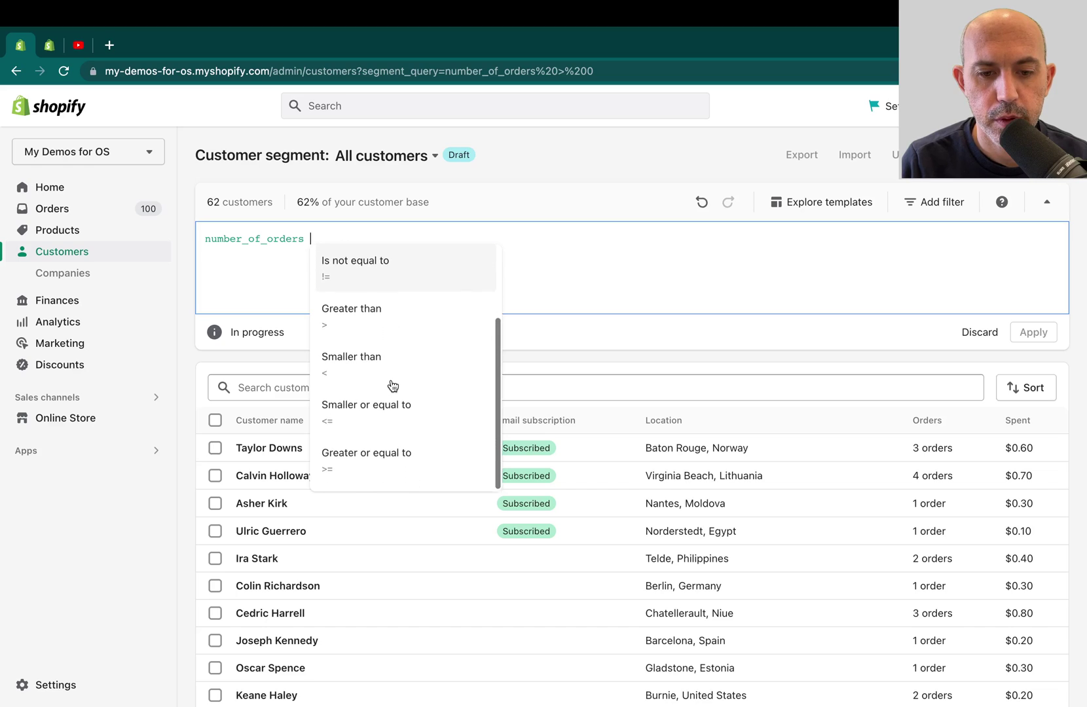
pyautogui.click(380, 463)
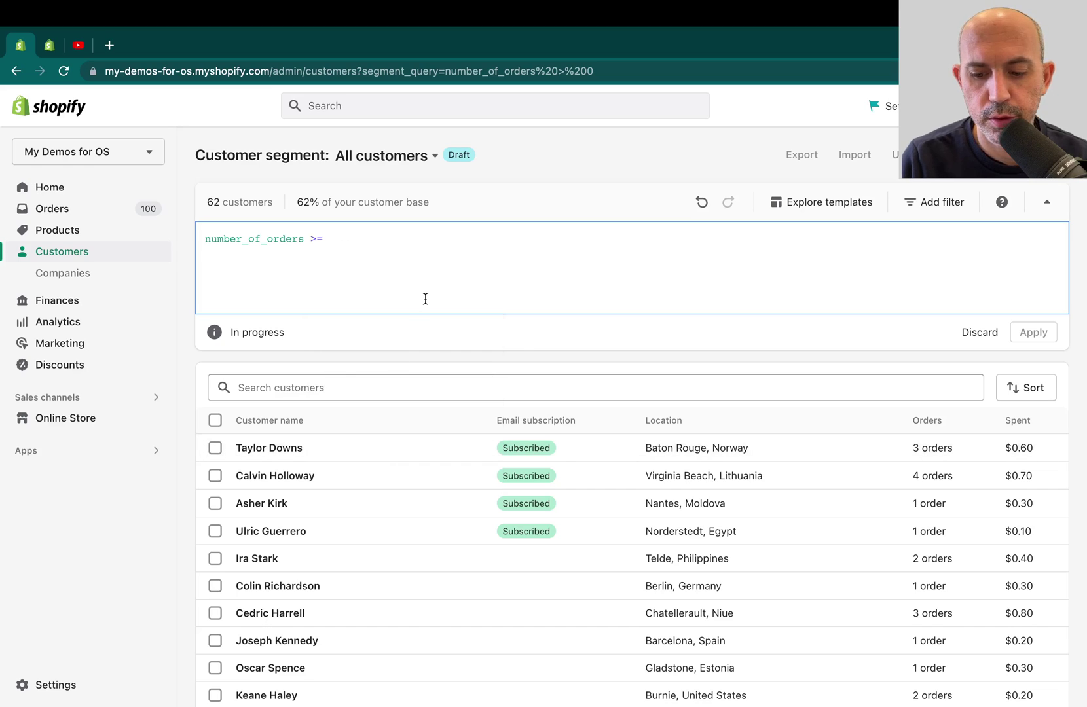
pyautogui.write('0')
pyautogui.click(452, 268)
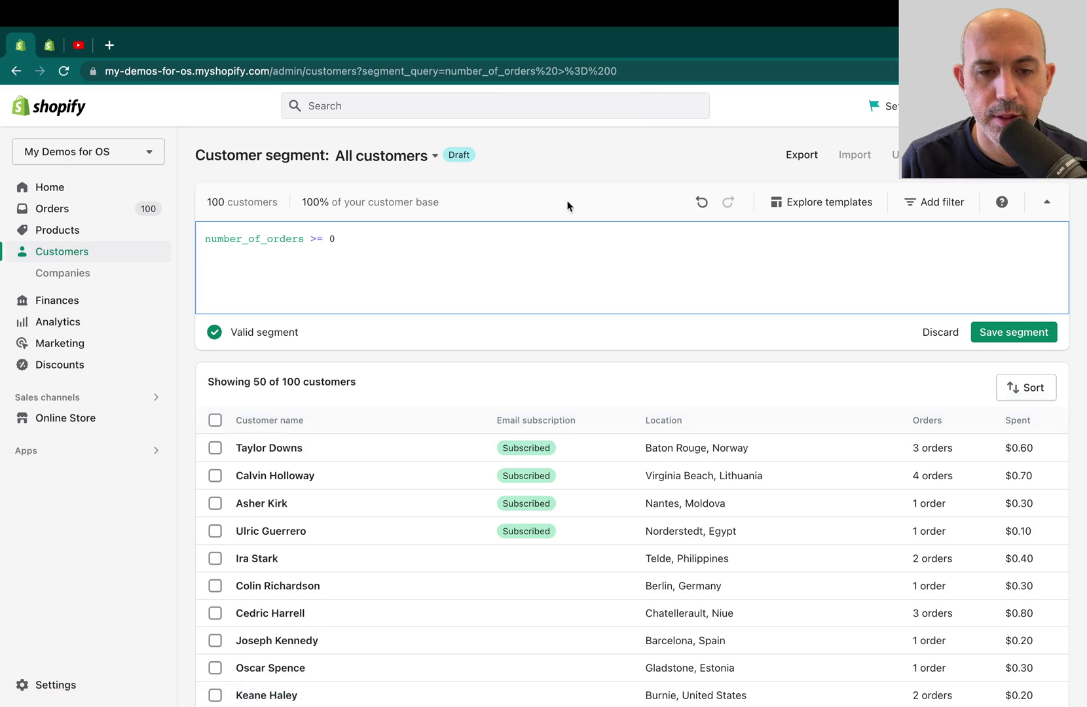
pyautogui.click(594, 181)
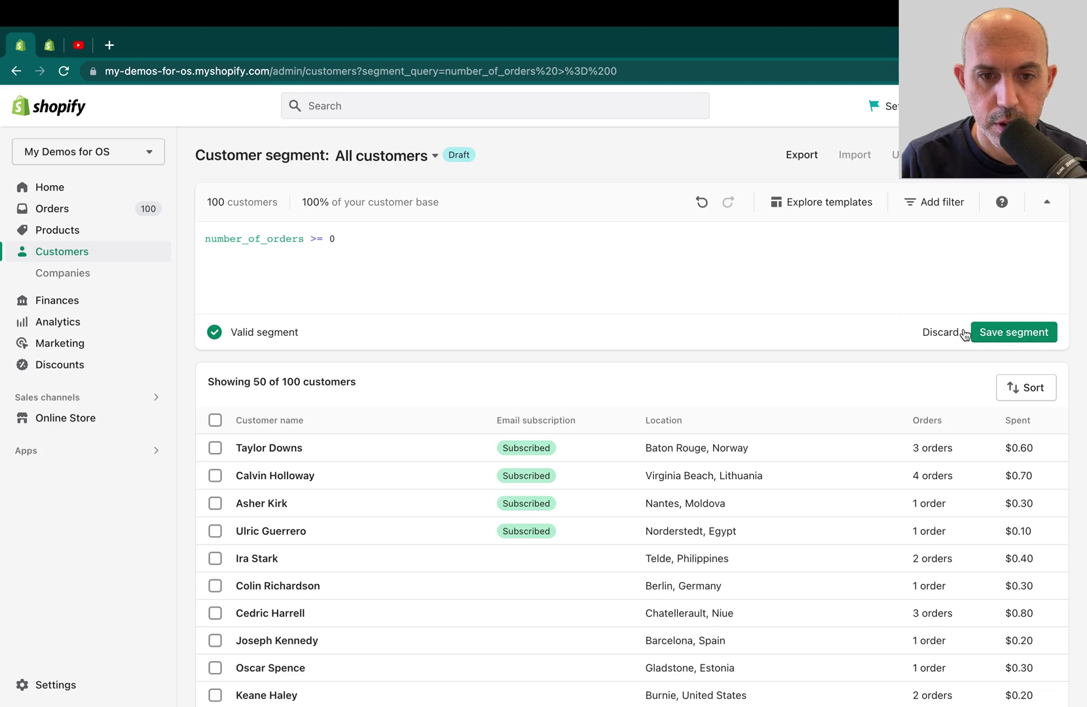
# Step: Change the order-count value to 1 so the filter reads number_of_orders >= 1
pyautogui.click(331, 239)
pyautogui.press('BackSpace')
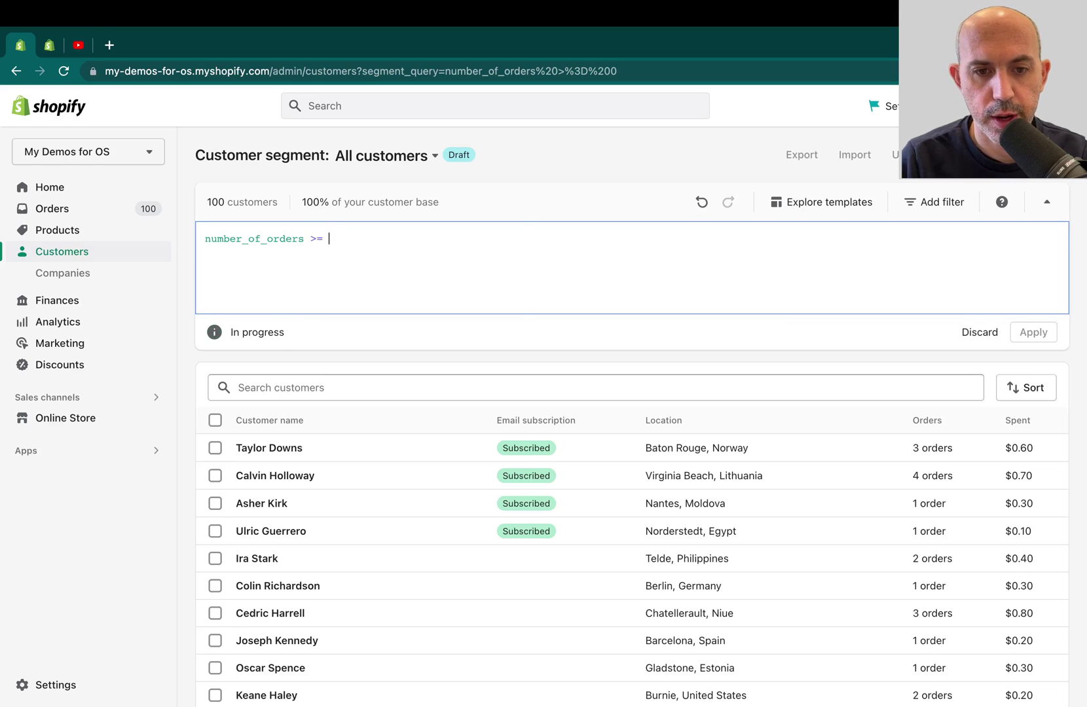
pyautogui.write('1')
pyautogui.click(473, 271)
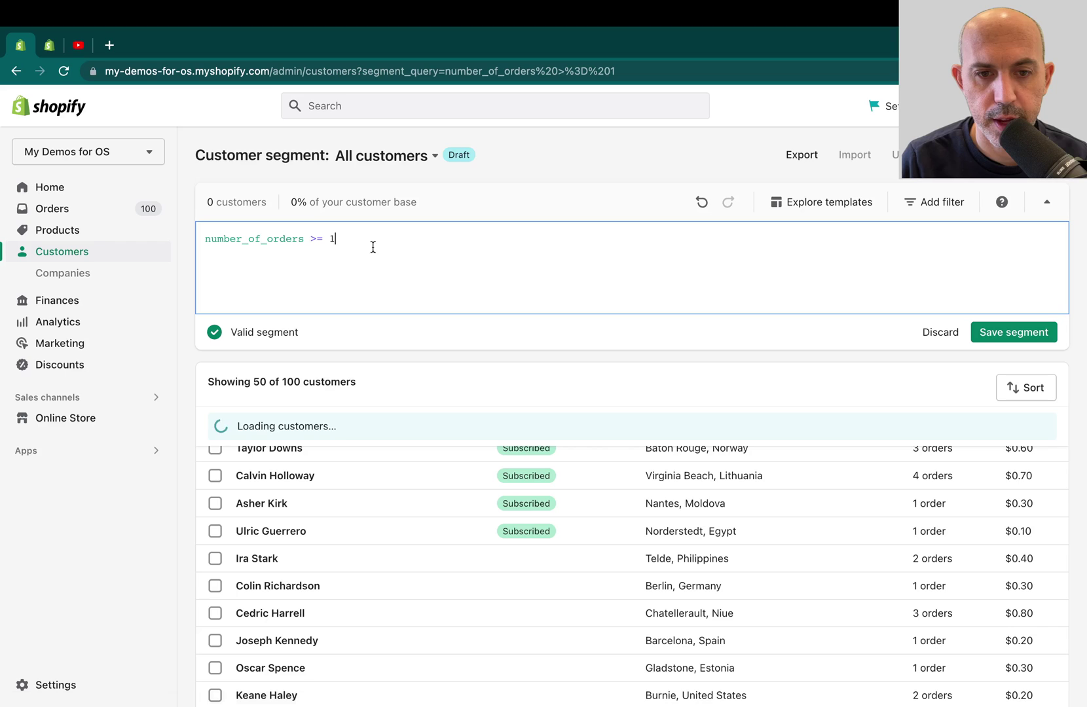
# Step: Save the filter as a new segment named 'have orders' and check the segment list
pyautogui.click(1040, 337)
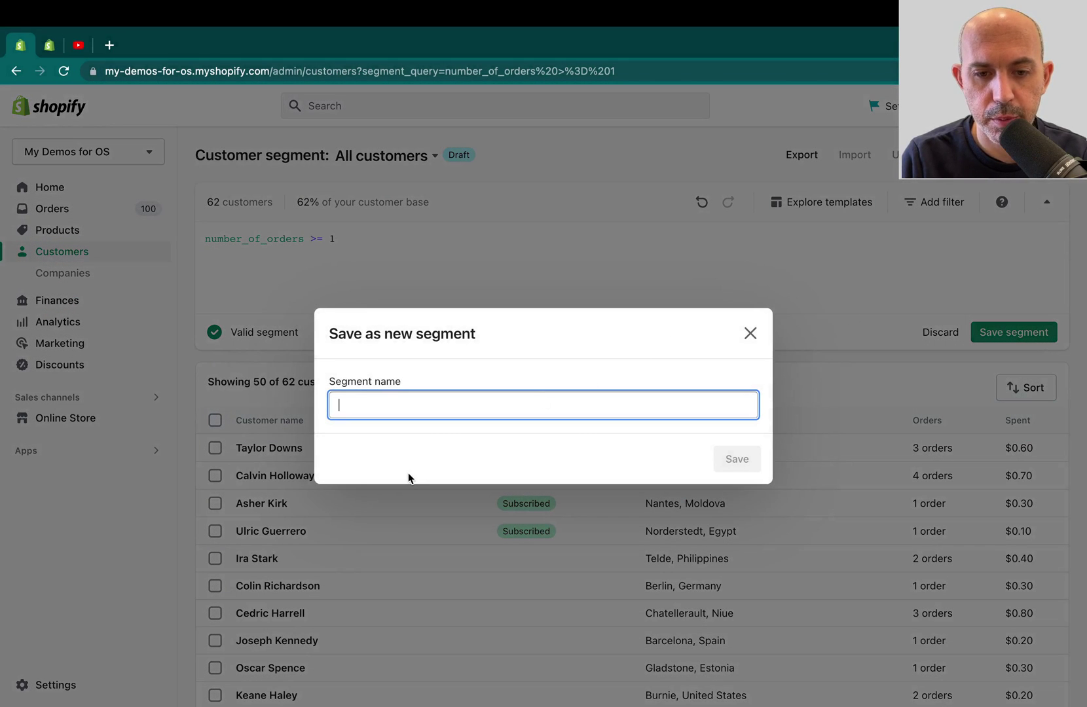
pyautogui.write('hav')
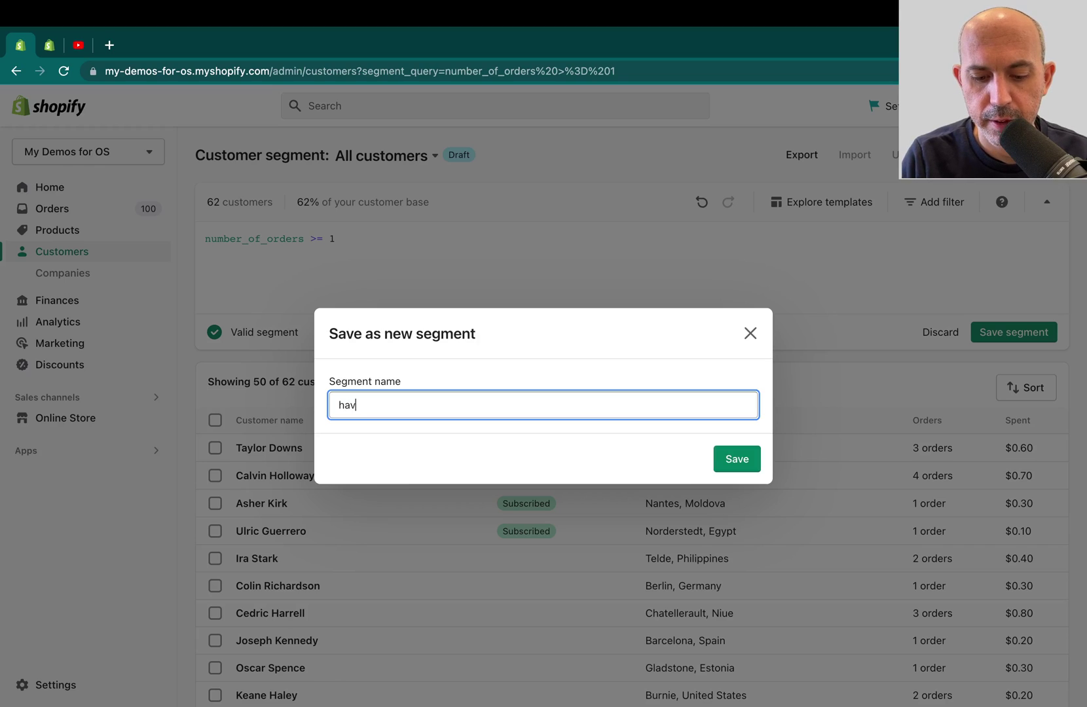
pyautogui.write('e orders')
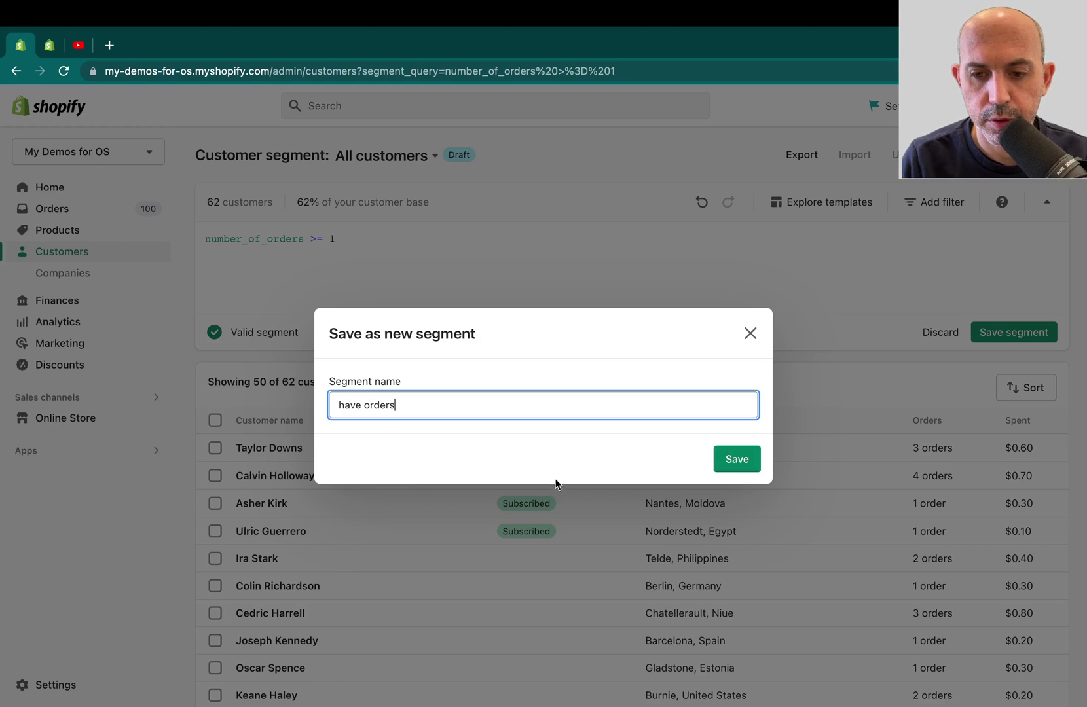
pyautogui.click(740, 458)
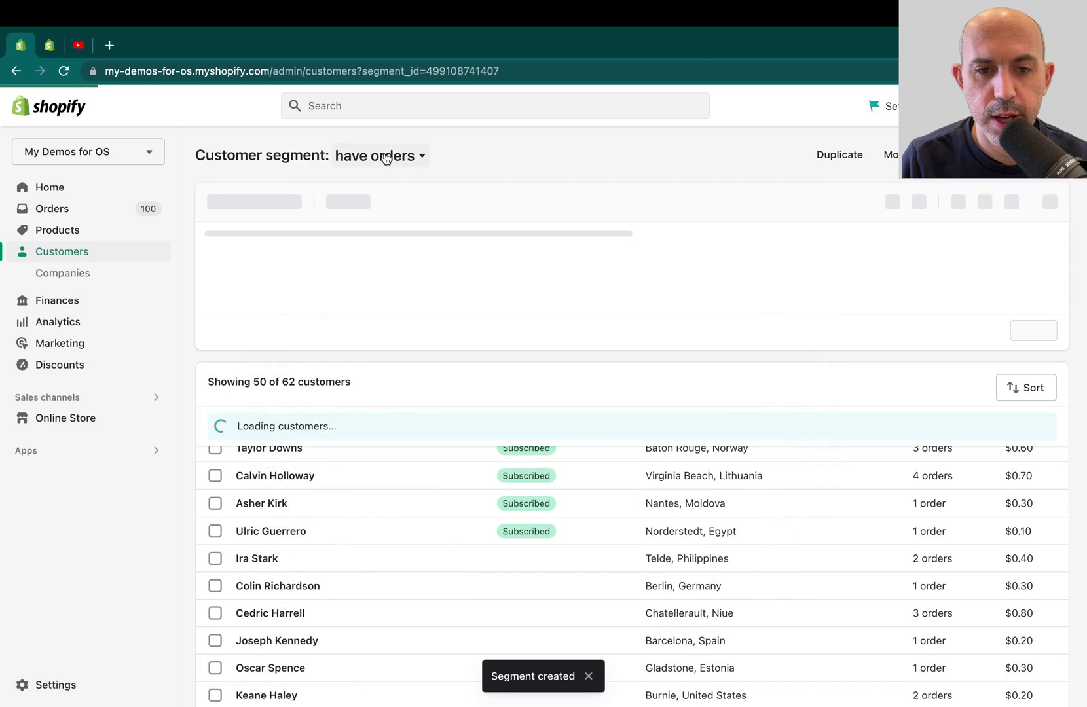
pyautogui.click(389, 157)
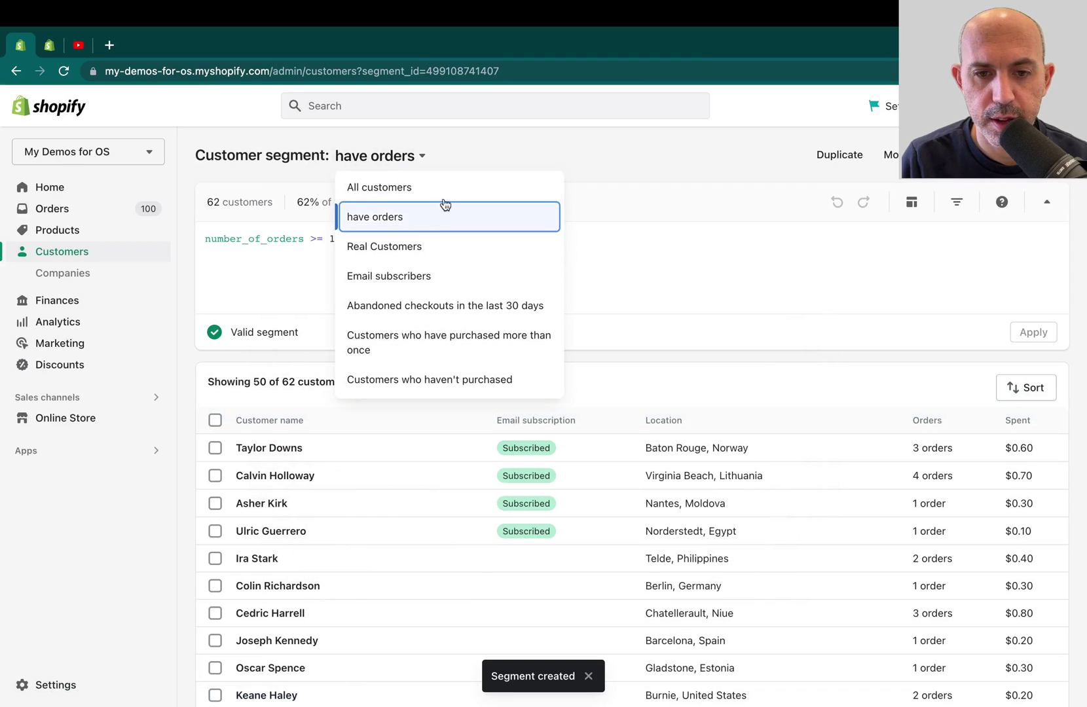
pyautogui.click(514, 145)
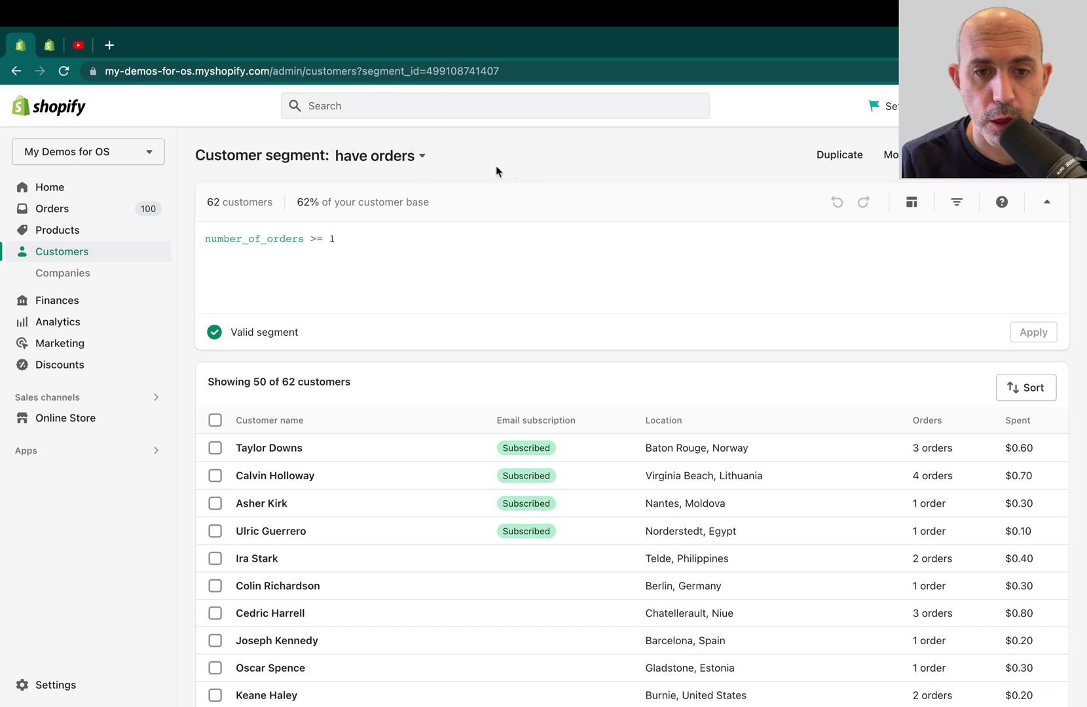
# Step: Switch to the All customers segment and browse the full list of filter suggestions
pyautogui.click(398, 155)
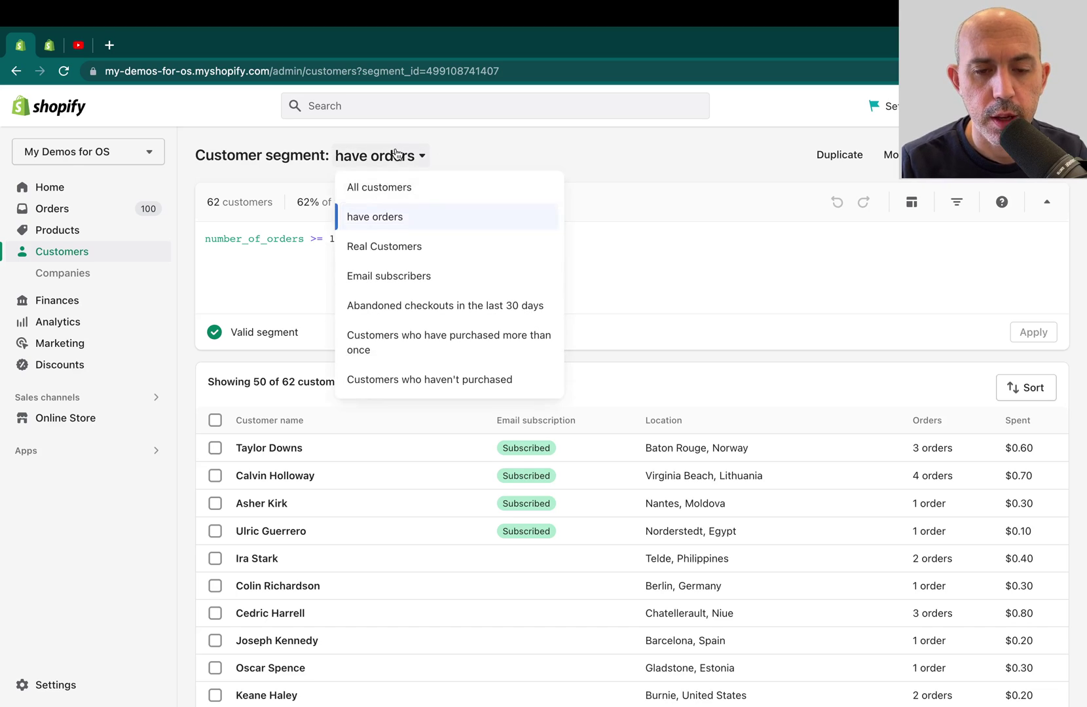
pyautogui.click(404, 187)
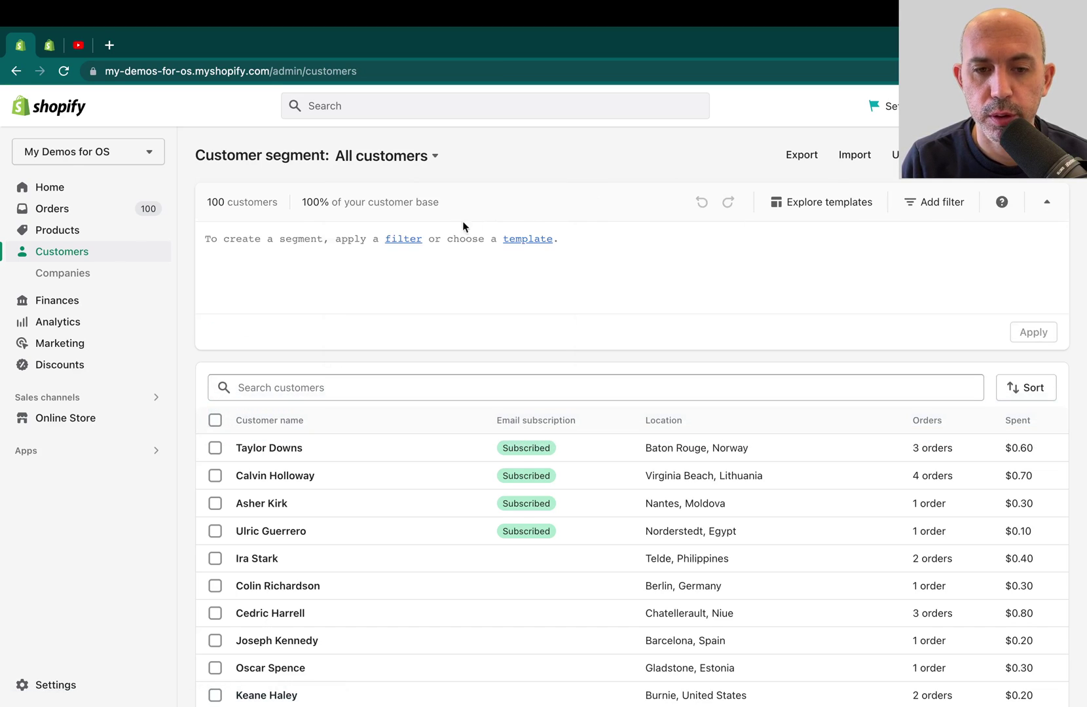
pyautogui.click(318, 244)
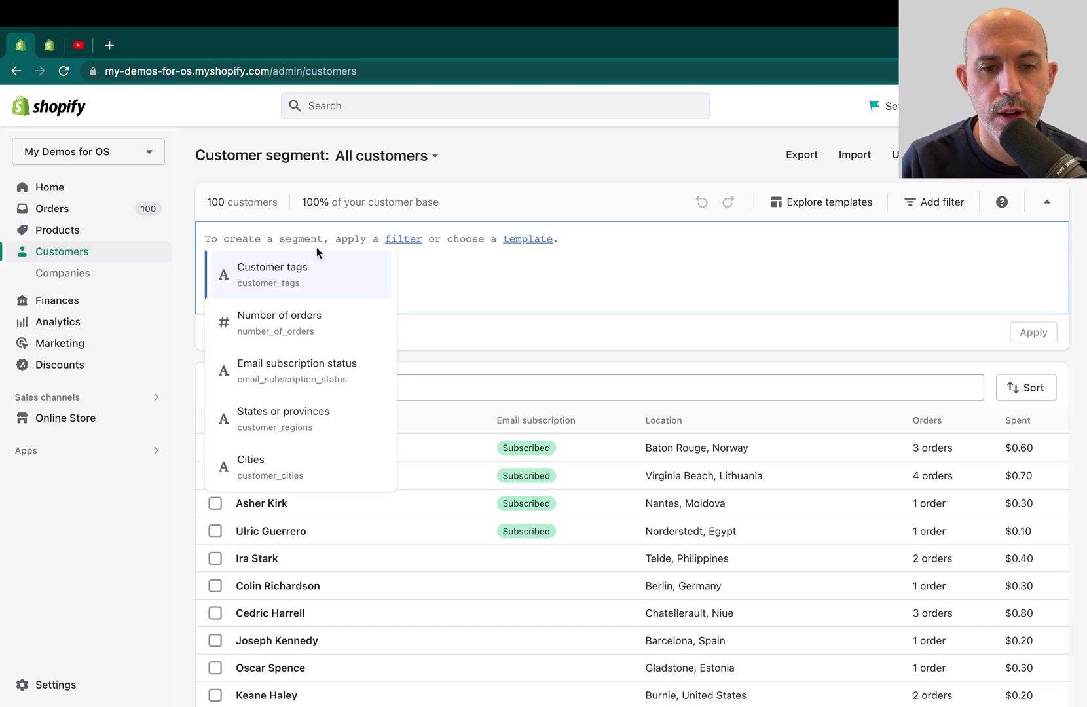
pyautogui.scroll(-1, 335, 324)
pyautogui.scroll(-5, 335, 325)
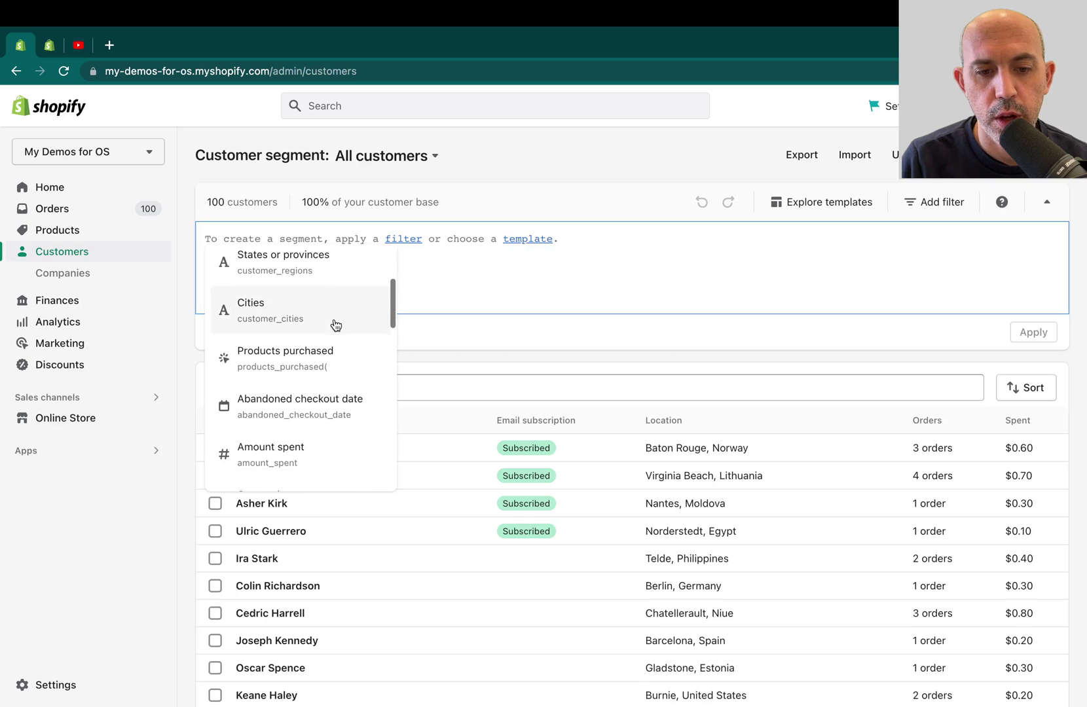
pyautogui.scroll(-3, 334, 325)
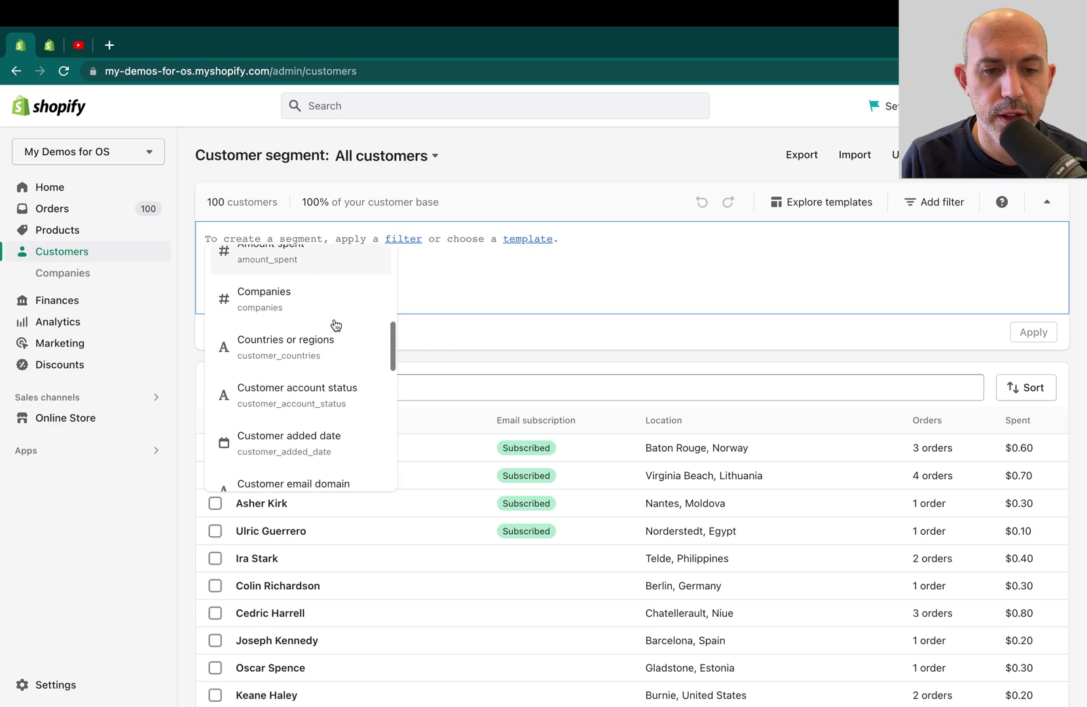
pyautogui.scroll(-3, 336, 325)
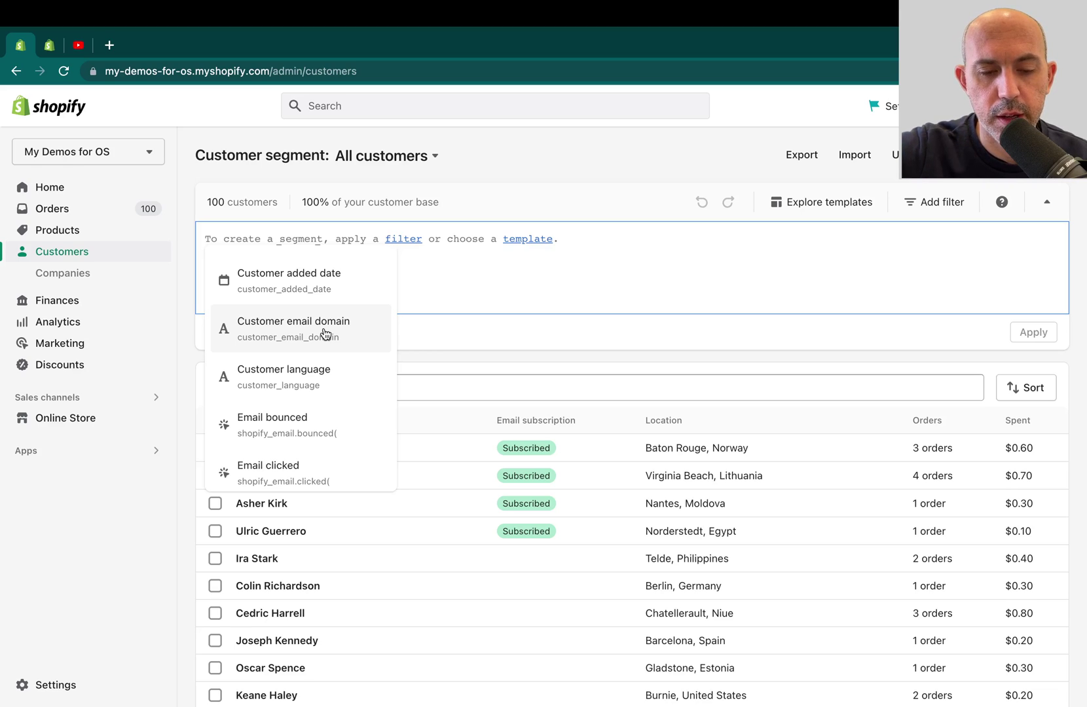
pyautogui.scroll(-3, 327, 372)
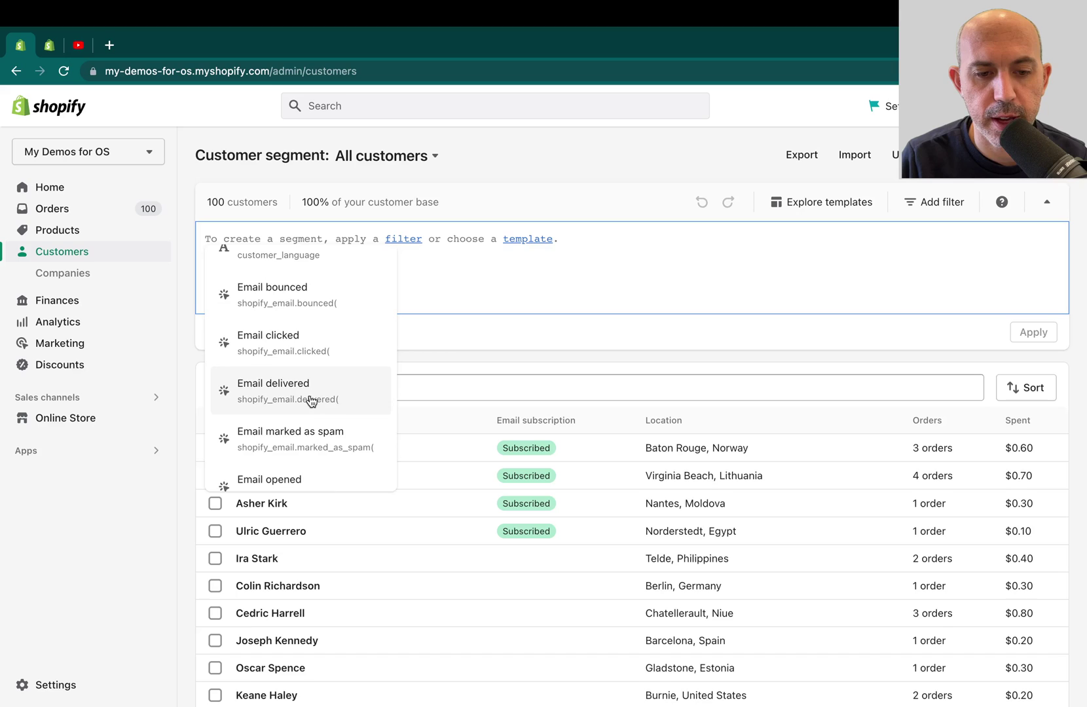
pyautogui.scroll(-3, 311, 398)
pyautogui.scroll(-2, 311, 400)
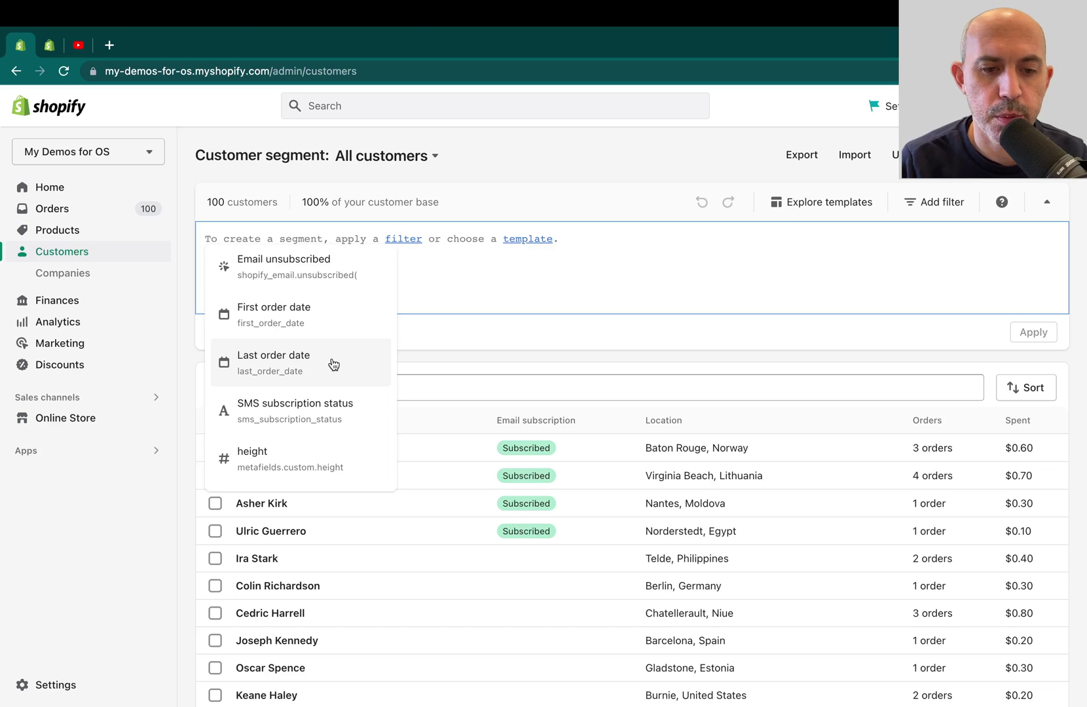
pyautogui.scroll(-1, 354, 406)
pyautogui.scroll(1, 340, 419)
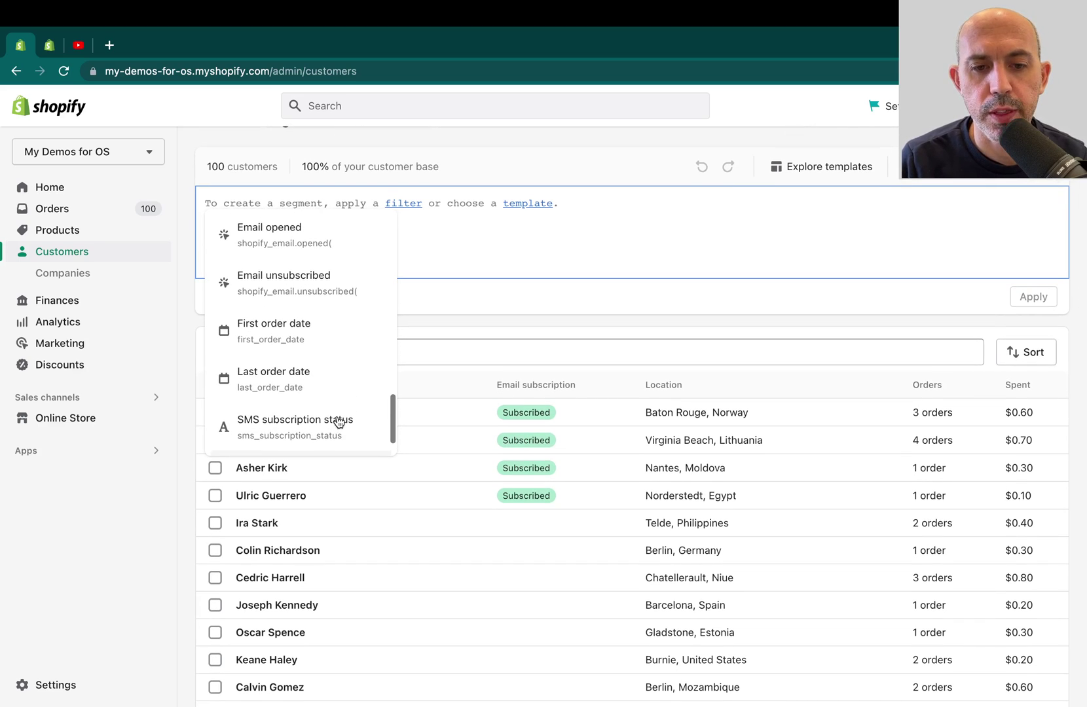
pyautogui.scroll(-1, 353, 321)
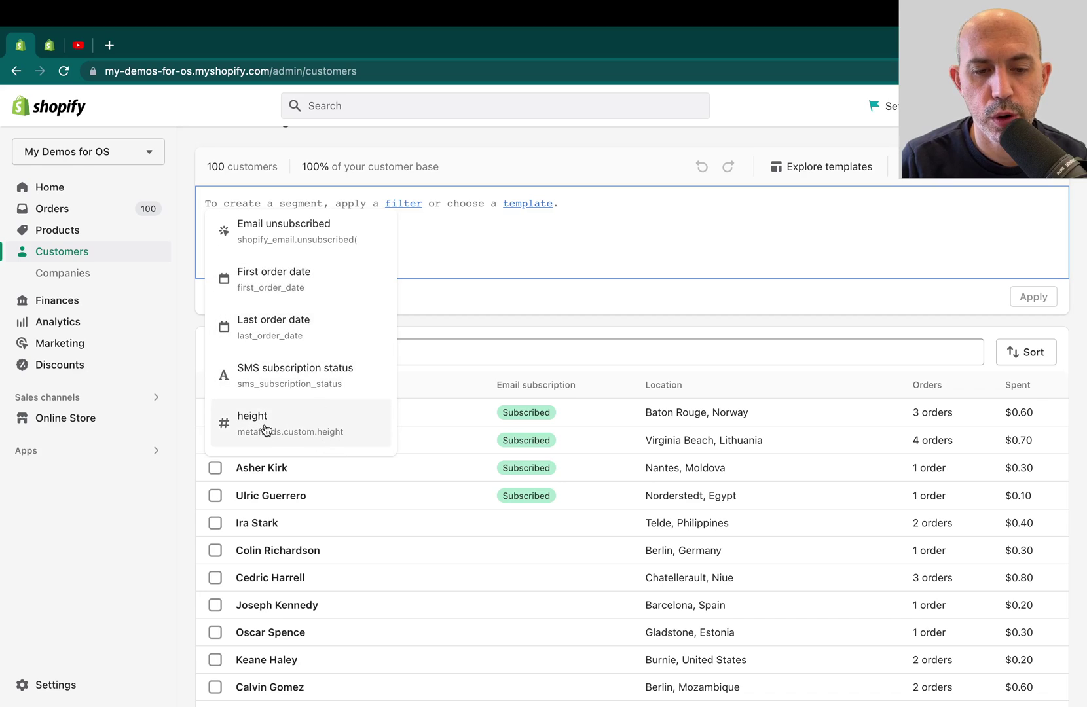
pyautogui.click(93, 535)
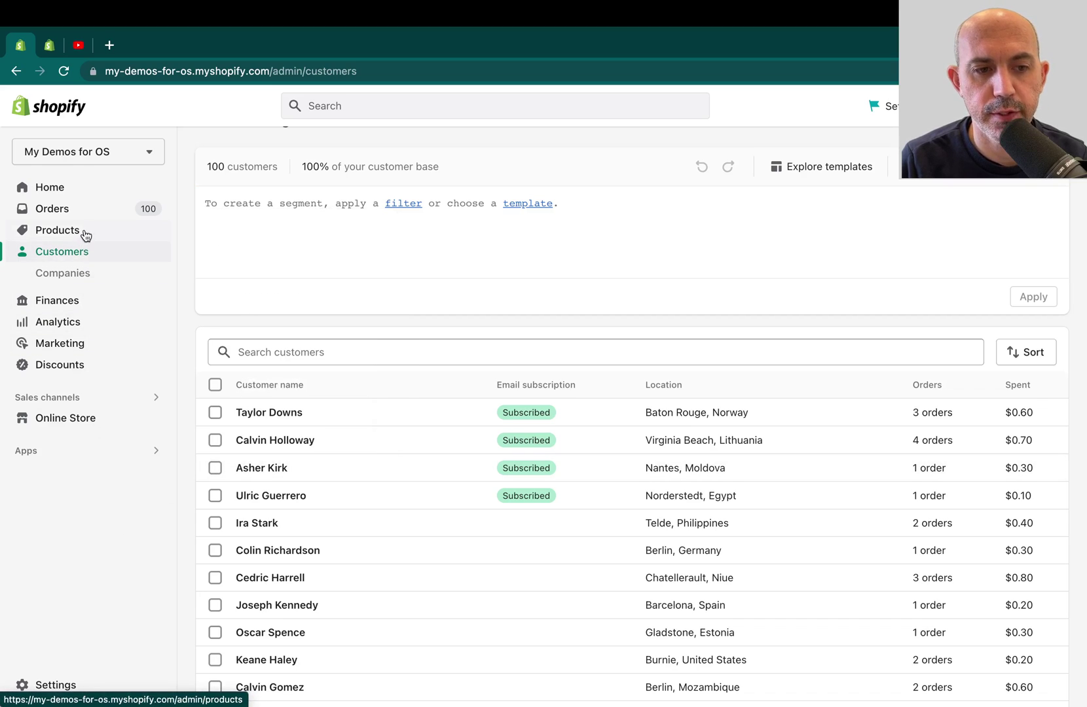
# Step: From a customer's page, go to Settings > Metafields > Customers and start a new definition
pyautogui.click(314, 414)
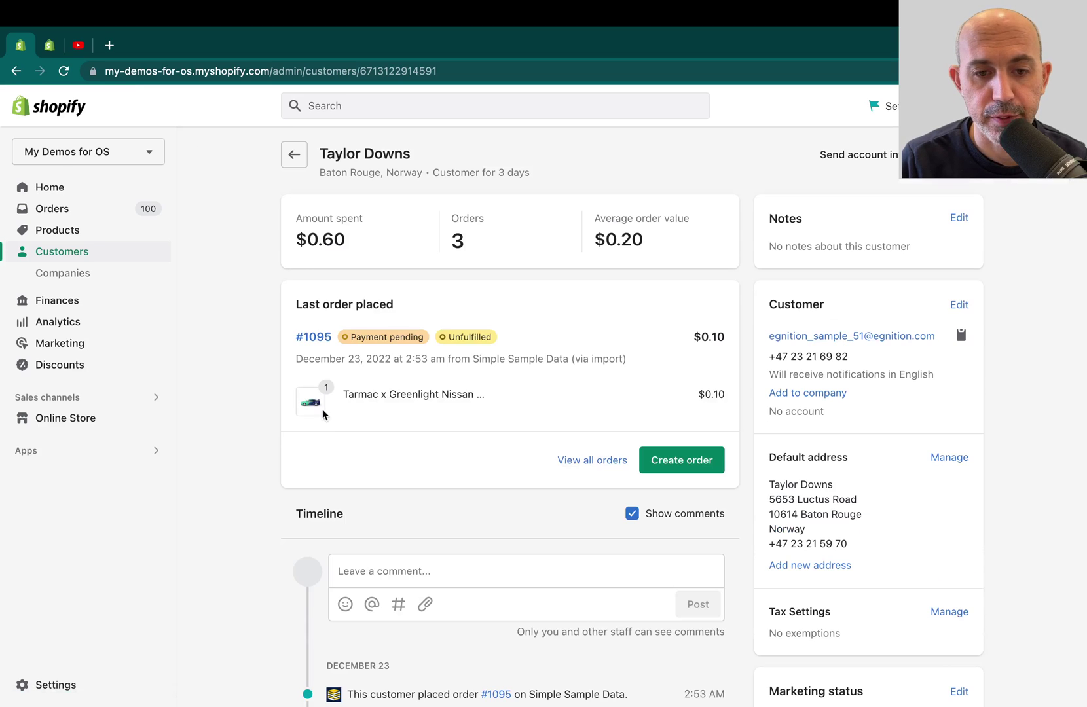
pyautogui.scroll(-5, 535, 431)
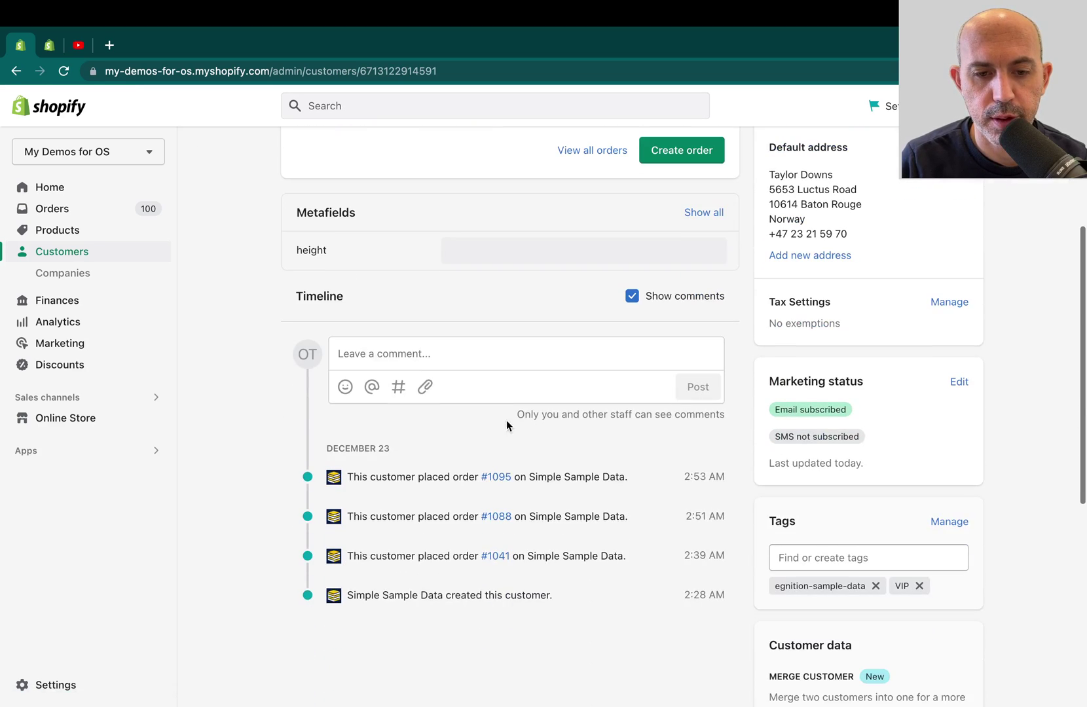
pyautogui.scroll(1, 374, 303)
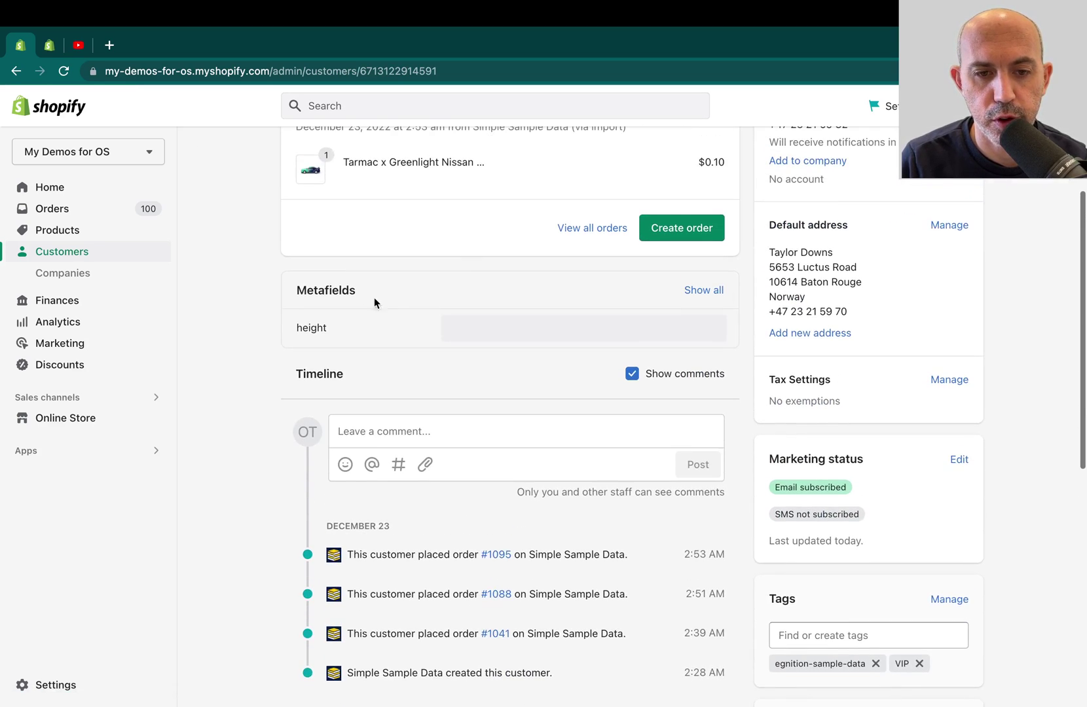
pyautogui.click(60, 687)
pyautogui.scroll(-2, 218, 555)
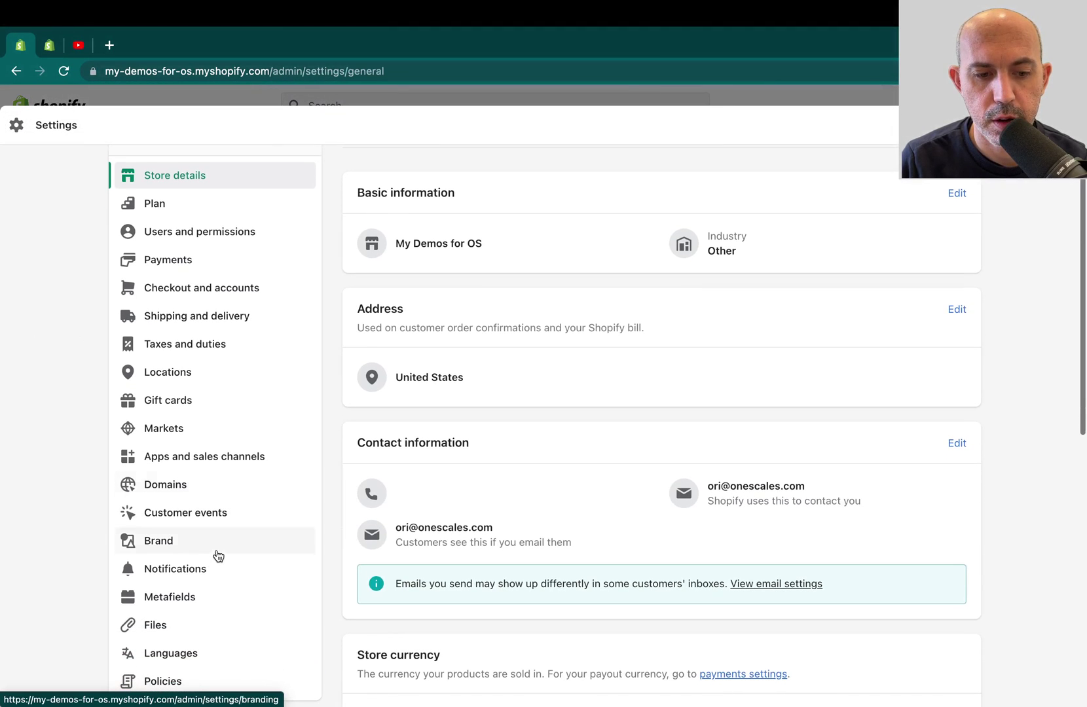
pyautogui.click(175, 596)
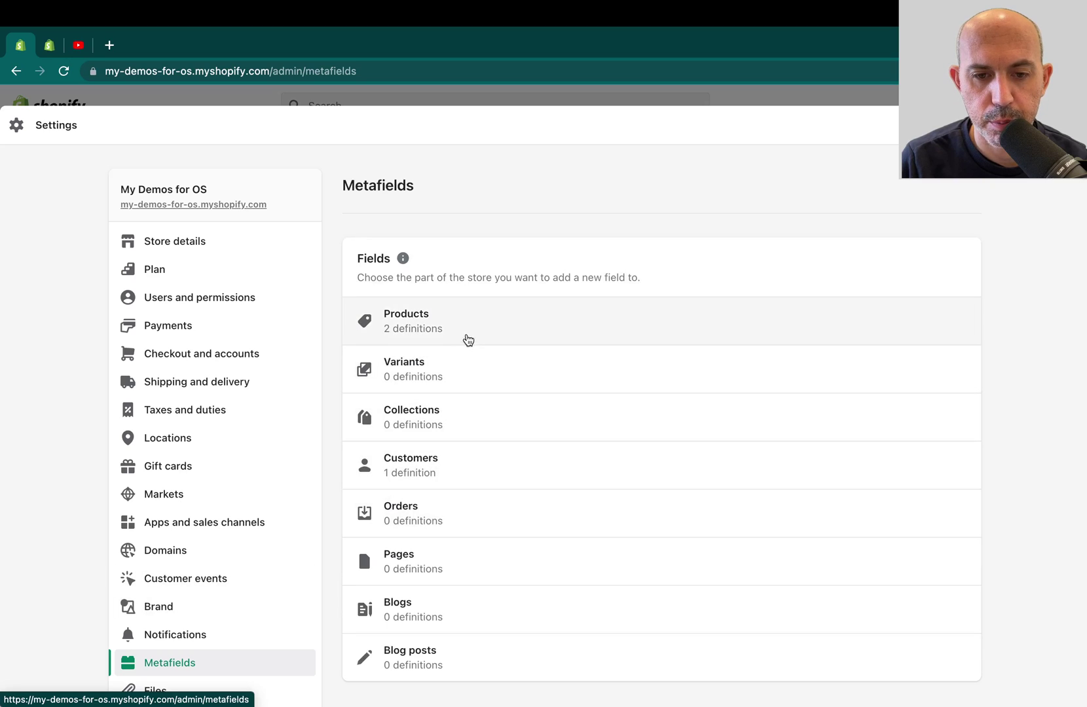
pyautogui.click(456, 467)
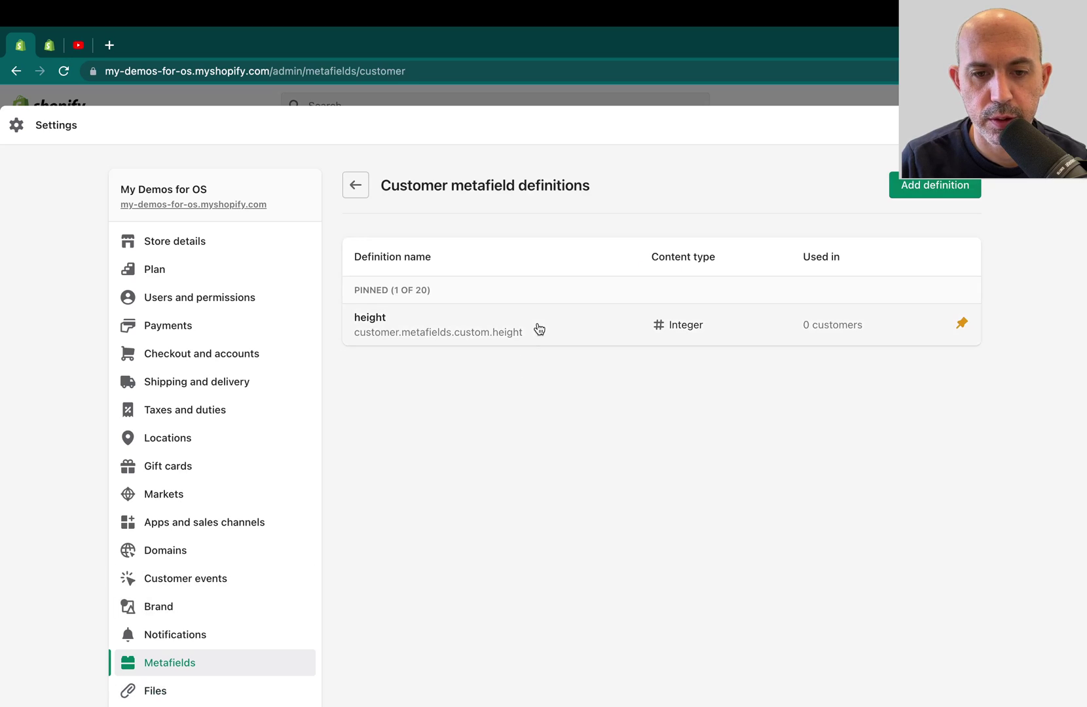
pyautogui.click(916, 190)
# Step: Define a 'Gender' customer metafield of single line text type, then leave Settings
pyautogui.click(512, 285)
pyautogui.write('G')
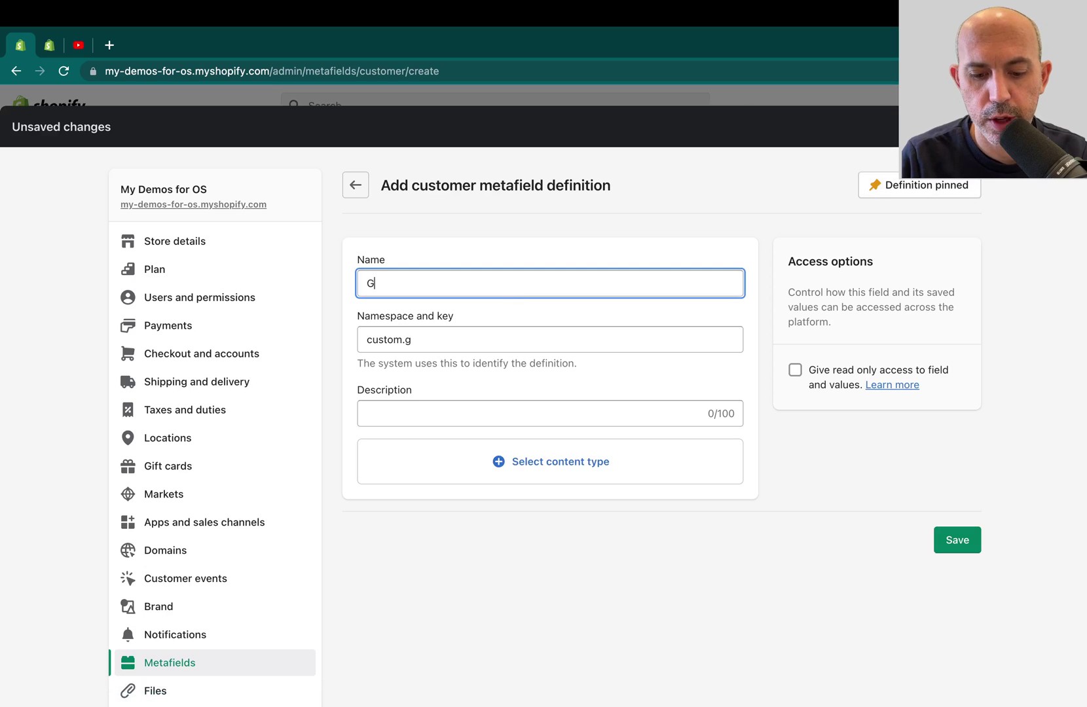
pyautogui.write('ender')
pyautogui.click(489, 323)
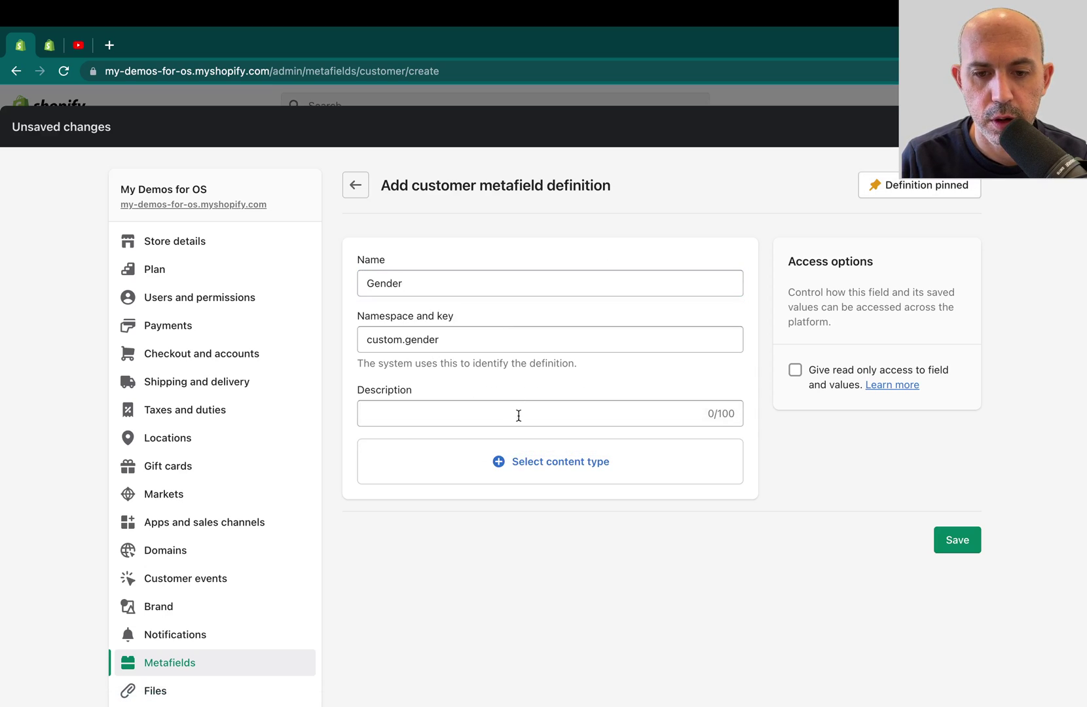
pyautogui.click(534, 466)
pyautogui.click(469, 177)
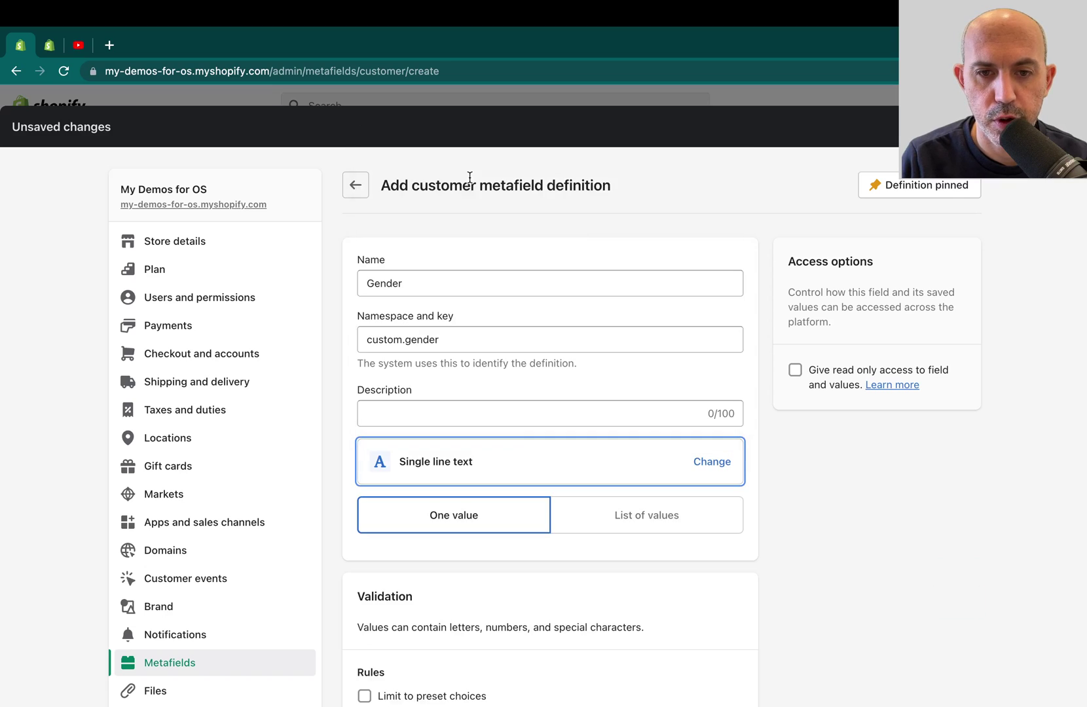
pyautogui.scroll(-1, 775, 520)
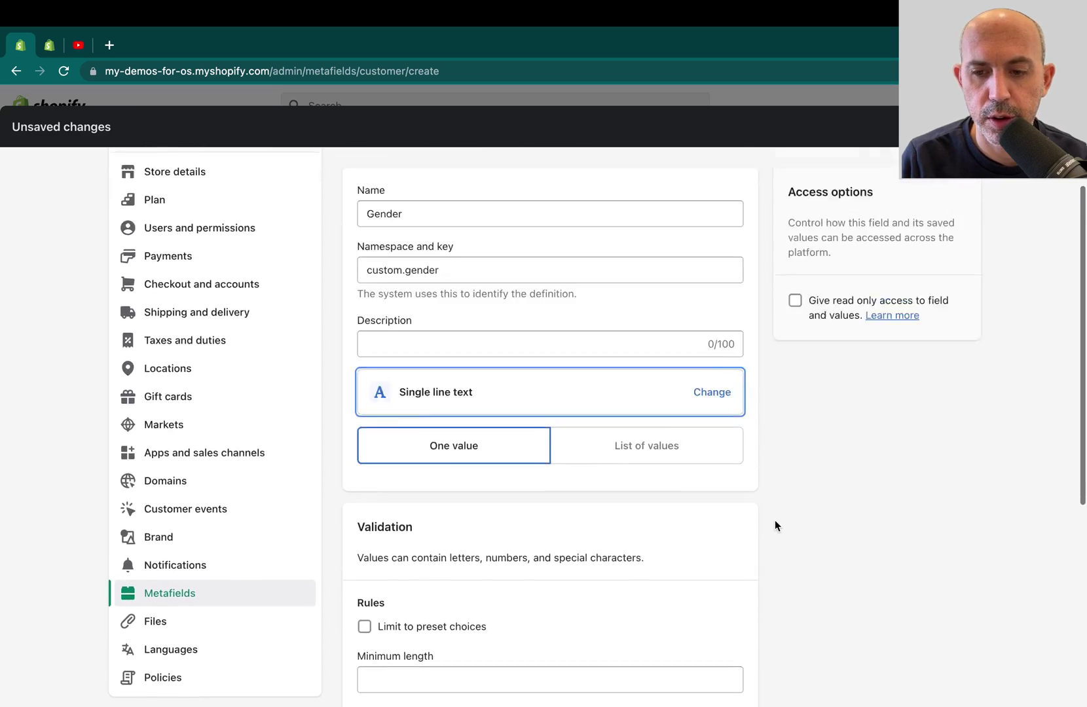
pyautogui.scroll(1, 774, 520)
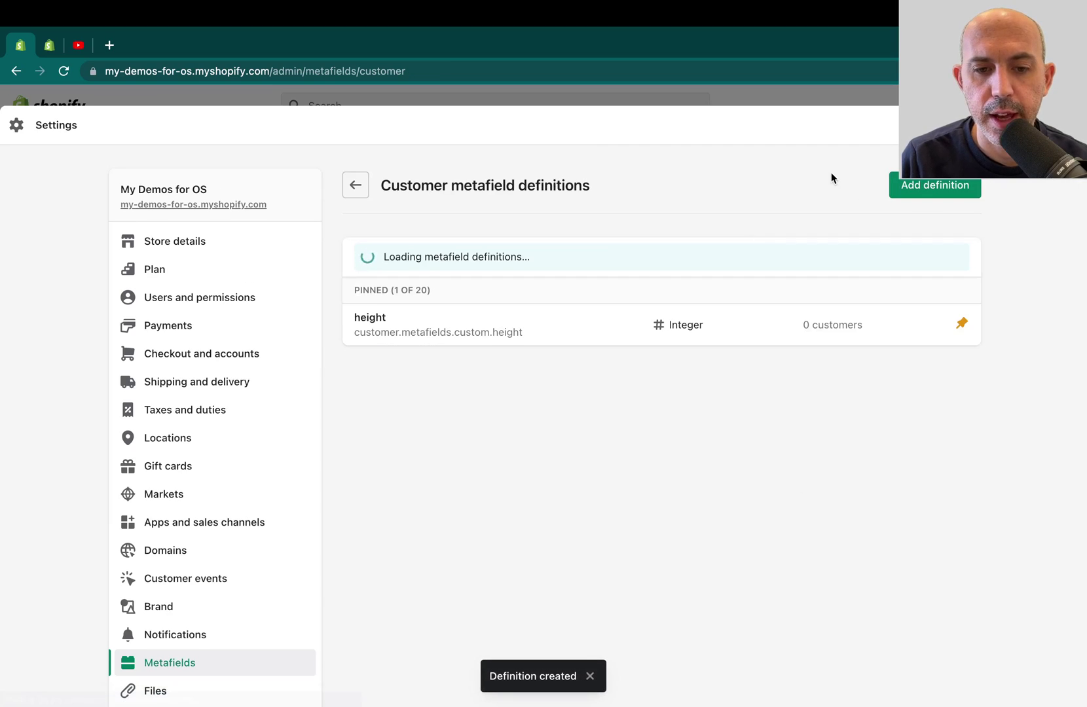
pyautogui.click(192, 95)
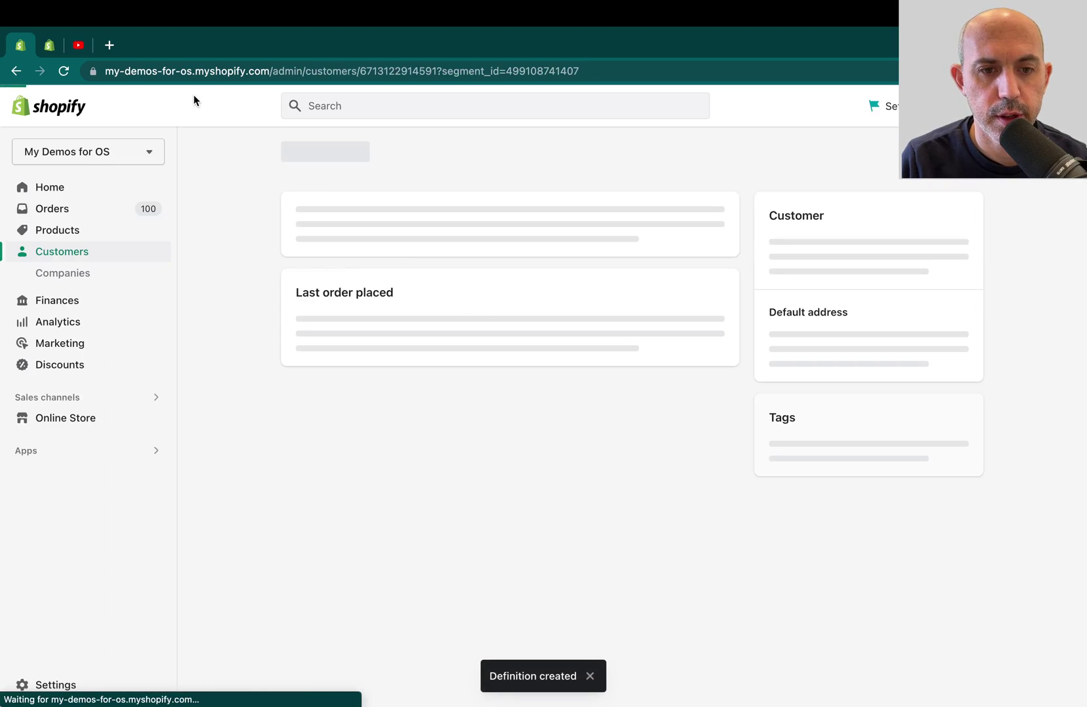
# Step: Back on Customers, write the filter metafields.custom.gender = 'Male' AND
pyautogui.click(79, 254)
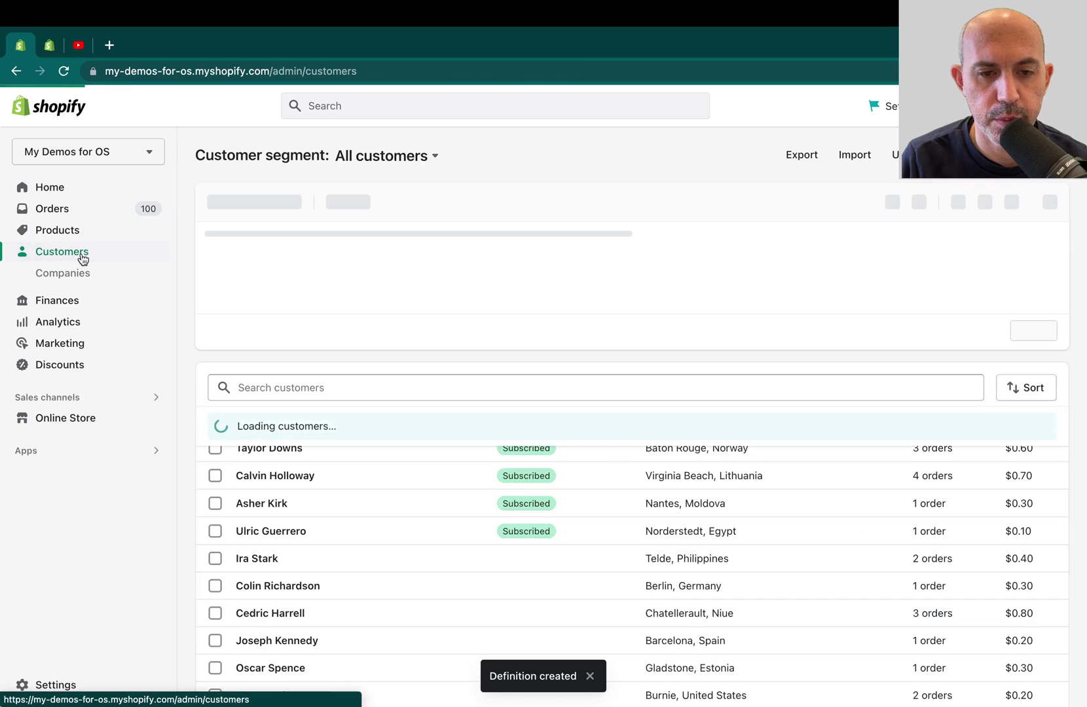
pyautogui.click(289, 249)
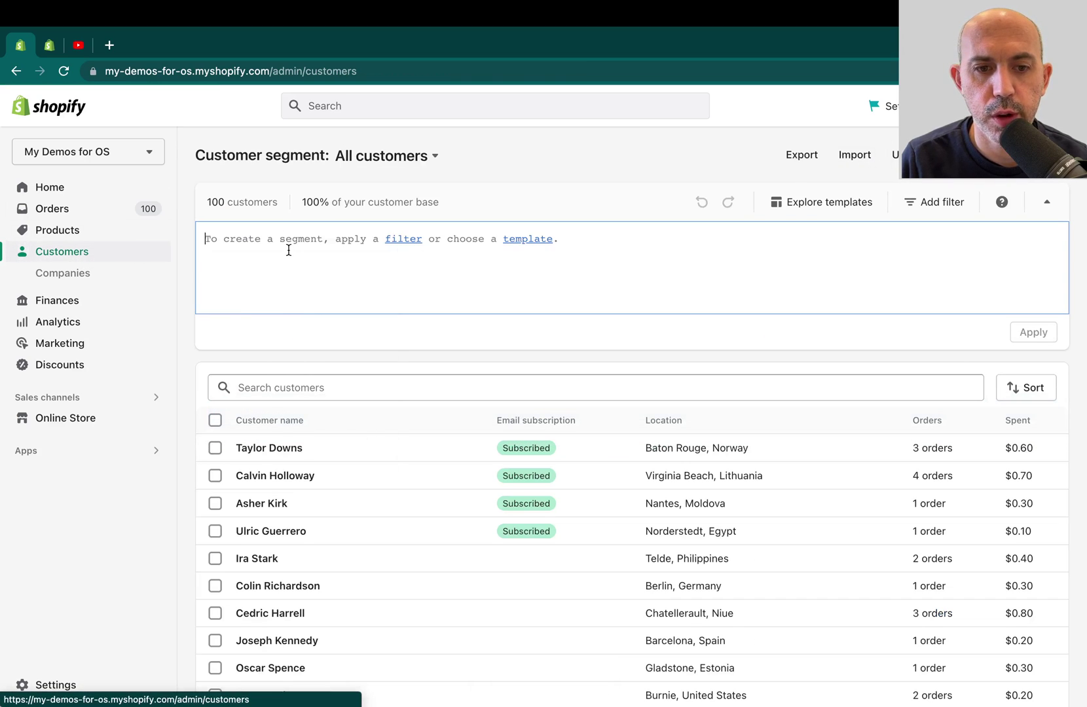
pyautogui.write('ge')
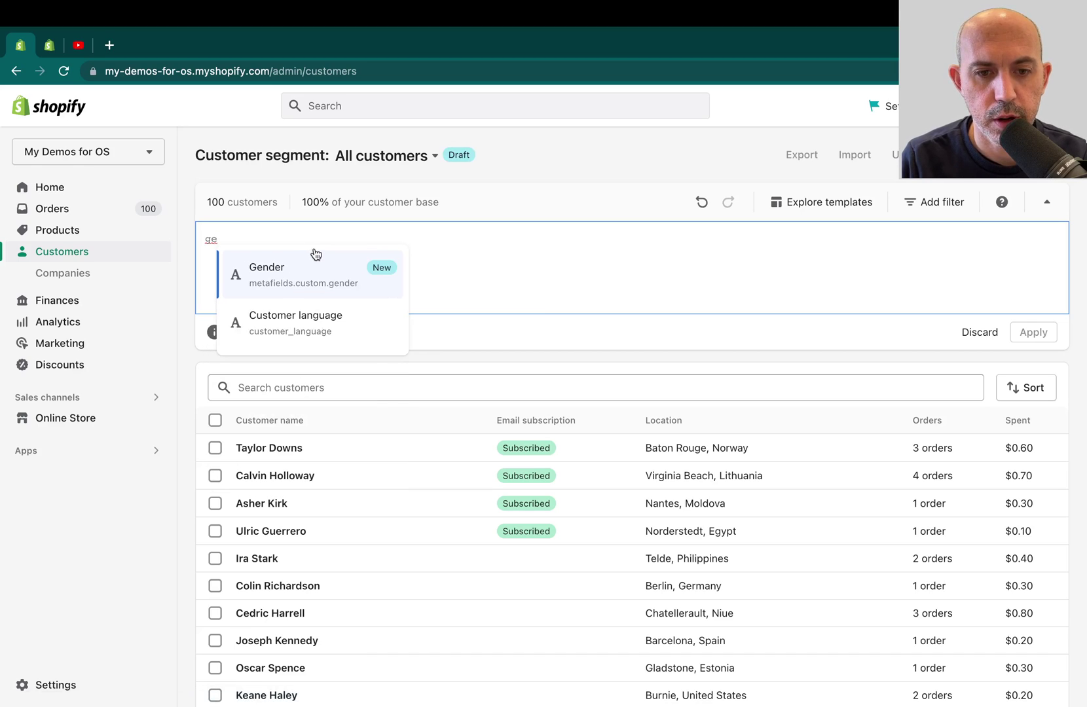
pyautogui.click(317, 259)
pyautogui.click(434, 279)
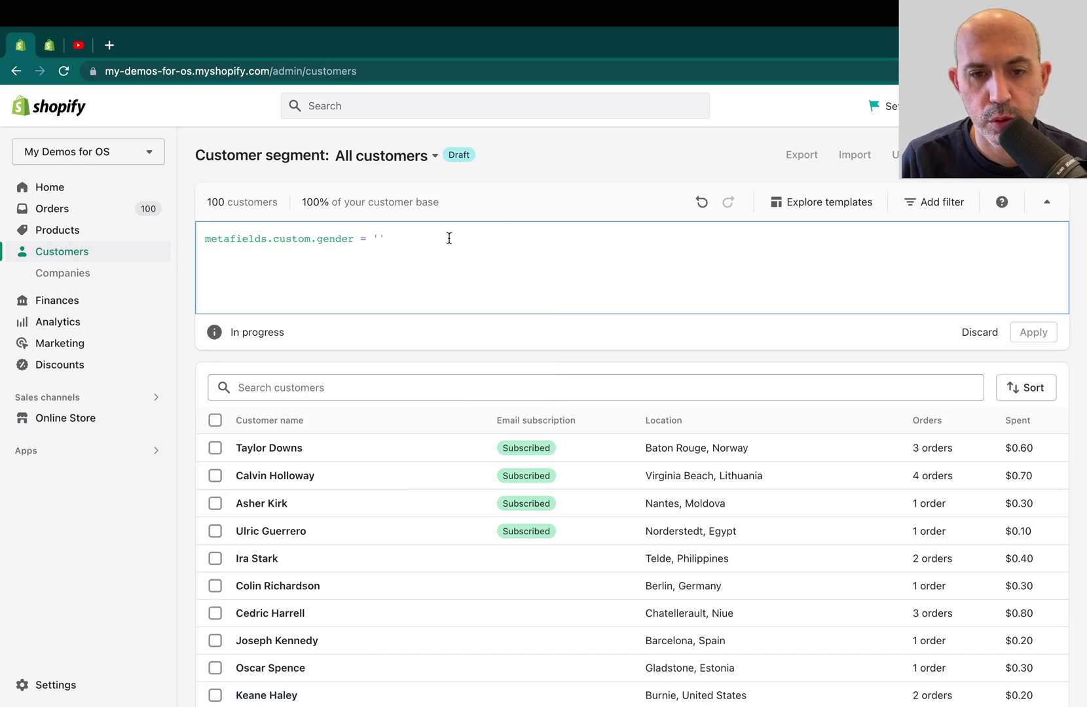
pyautogui.hotkey('shift', 'Home')
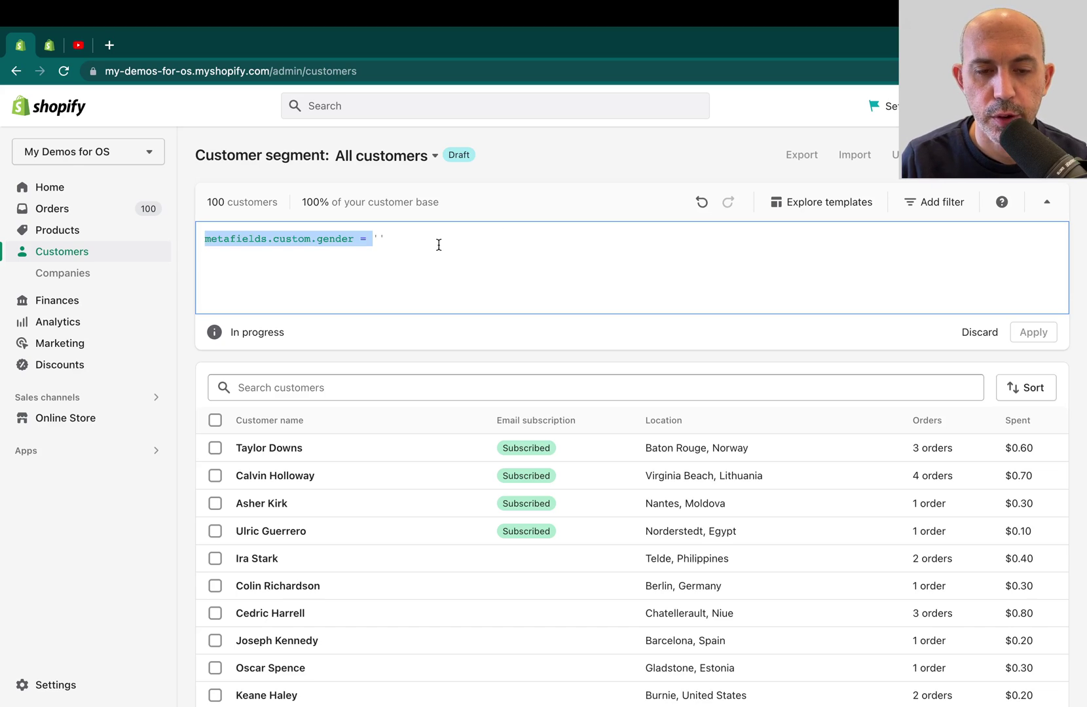
pyautogui.press('Right')
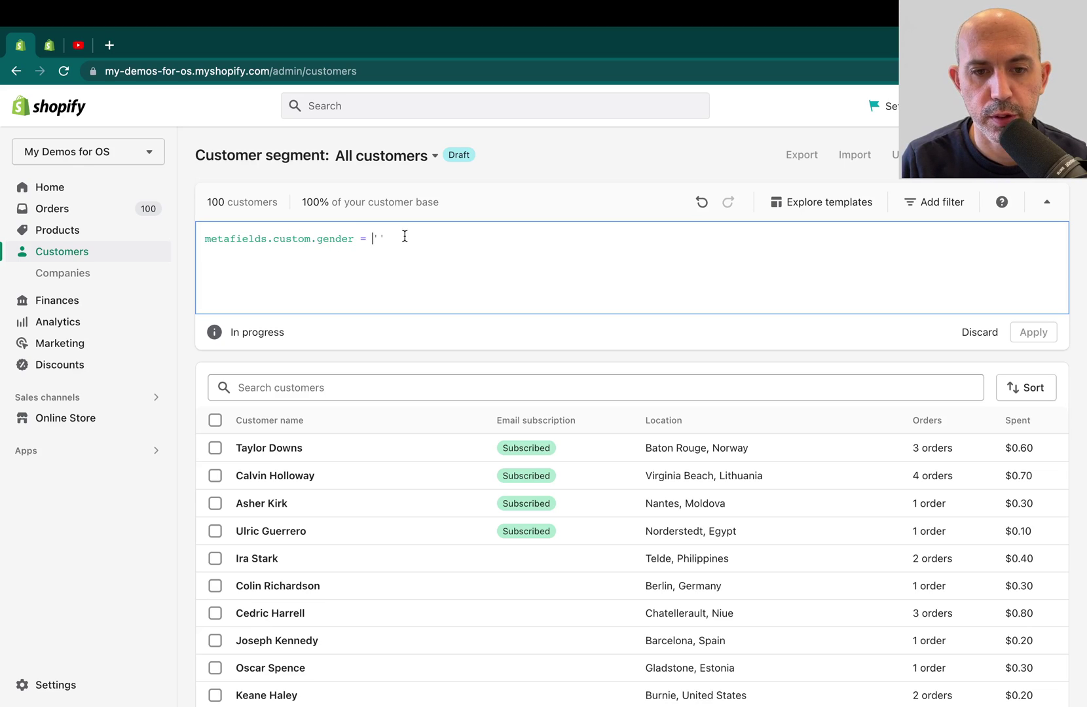
pyautogui.write("'Male'")
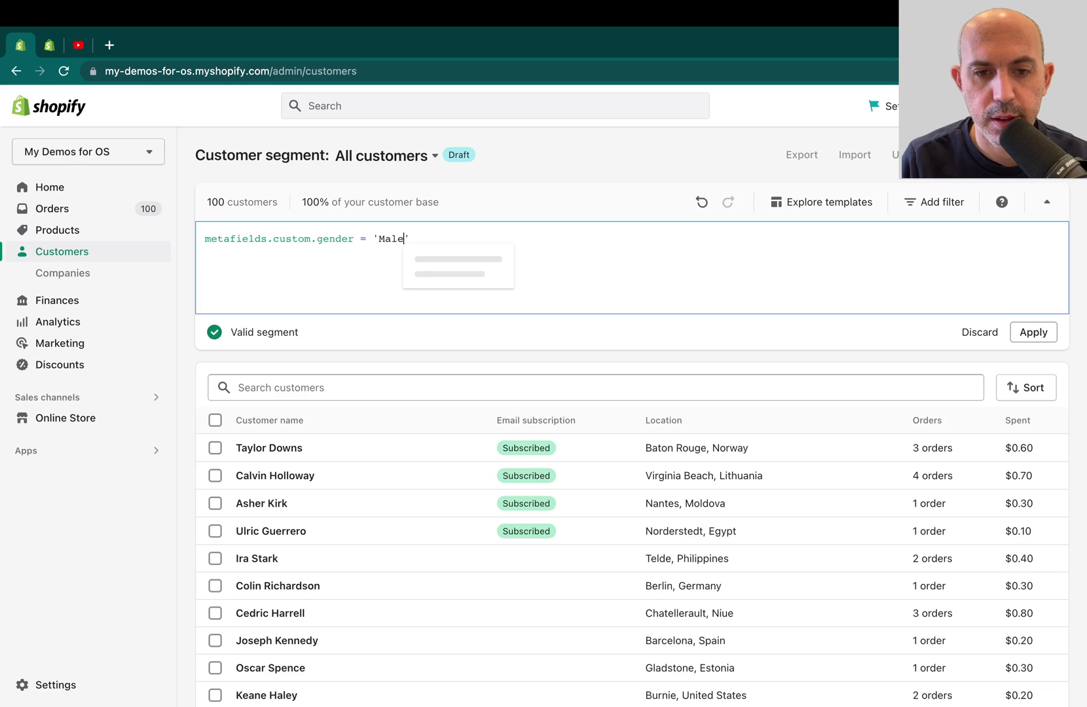
pyautogui.write(' AND')
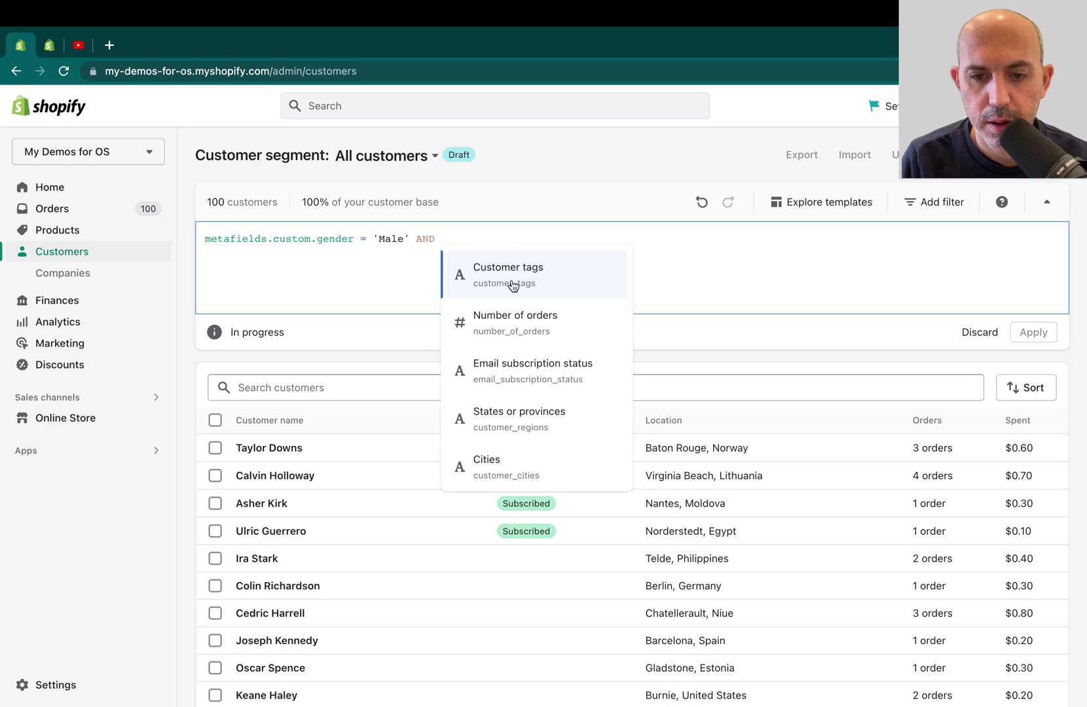
# Step: Add the second condition number_of_orders = 0, then select the whole query
pyautogui.click(538, 325)
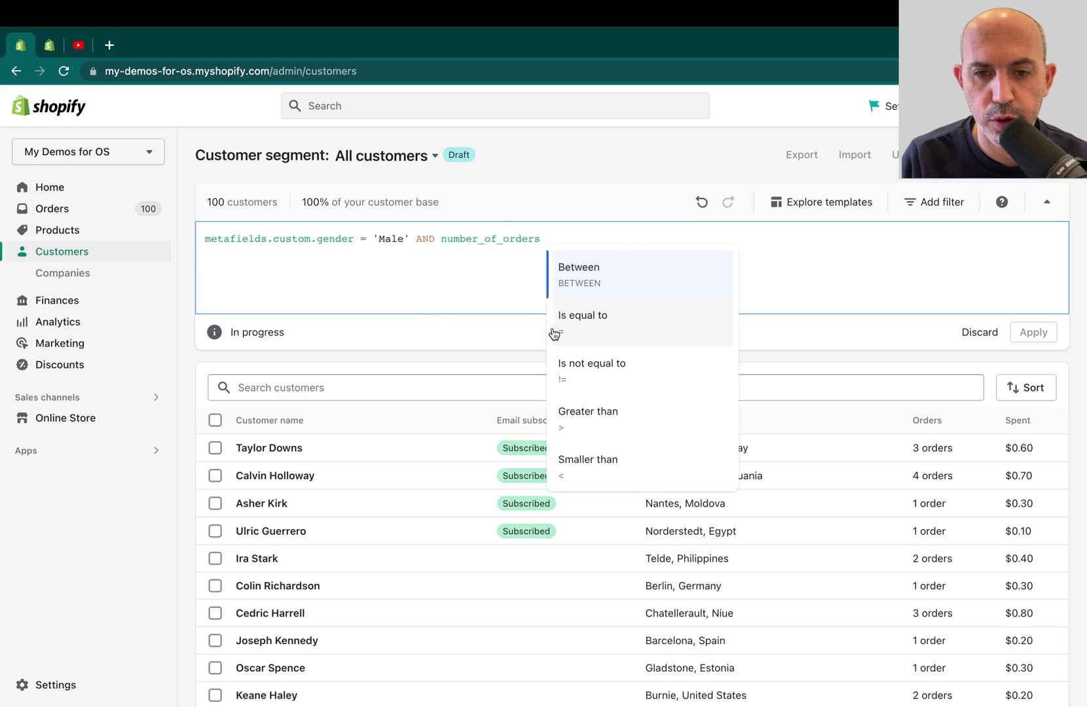
pyautogui.click(609, 333)
pyautogui.write('0')
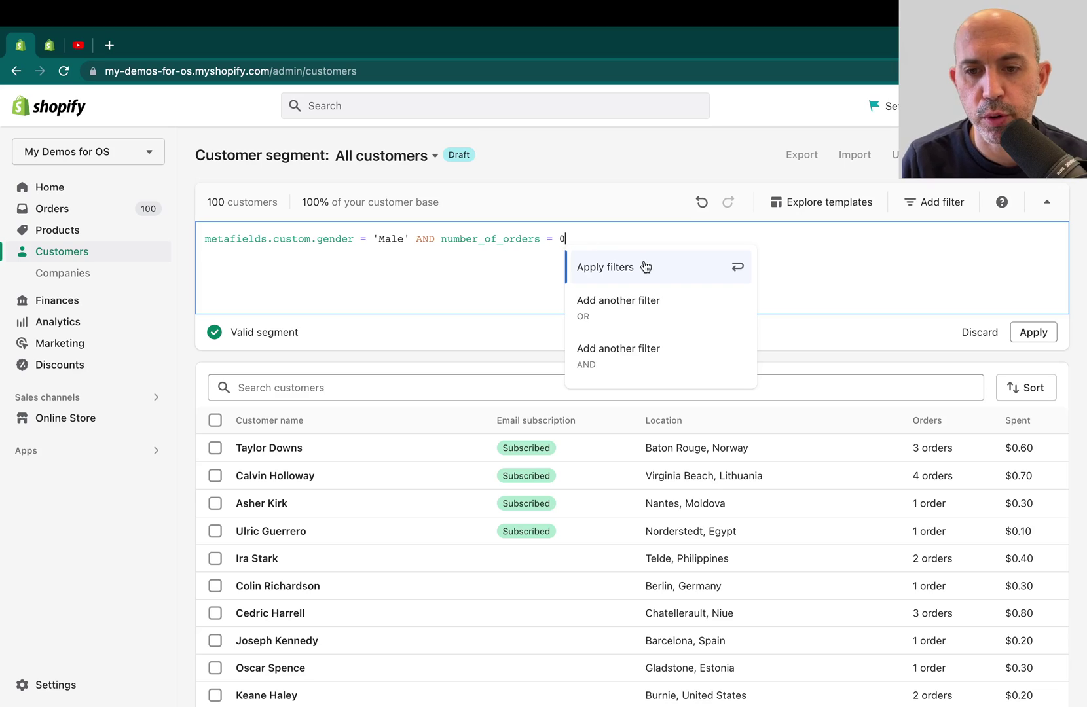
pyautogui.click(598, 194)
pyautogui.click(582, 240)
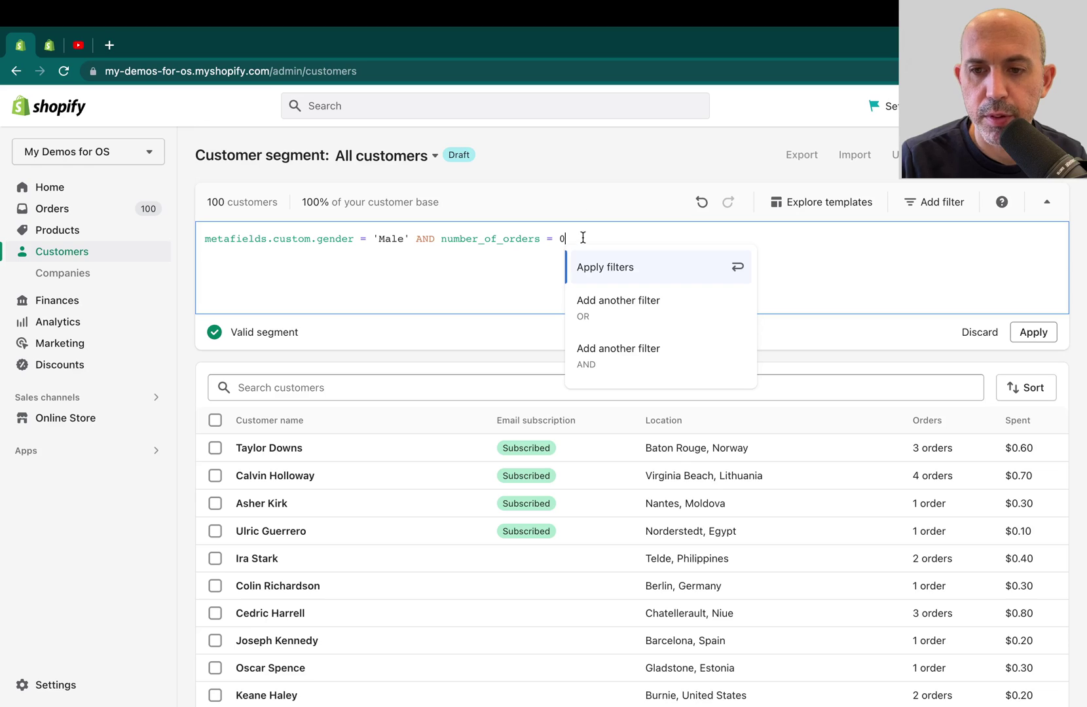
pyautogui.tripleClick(559, 240)
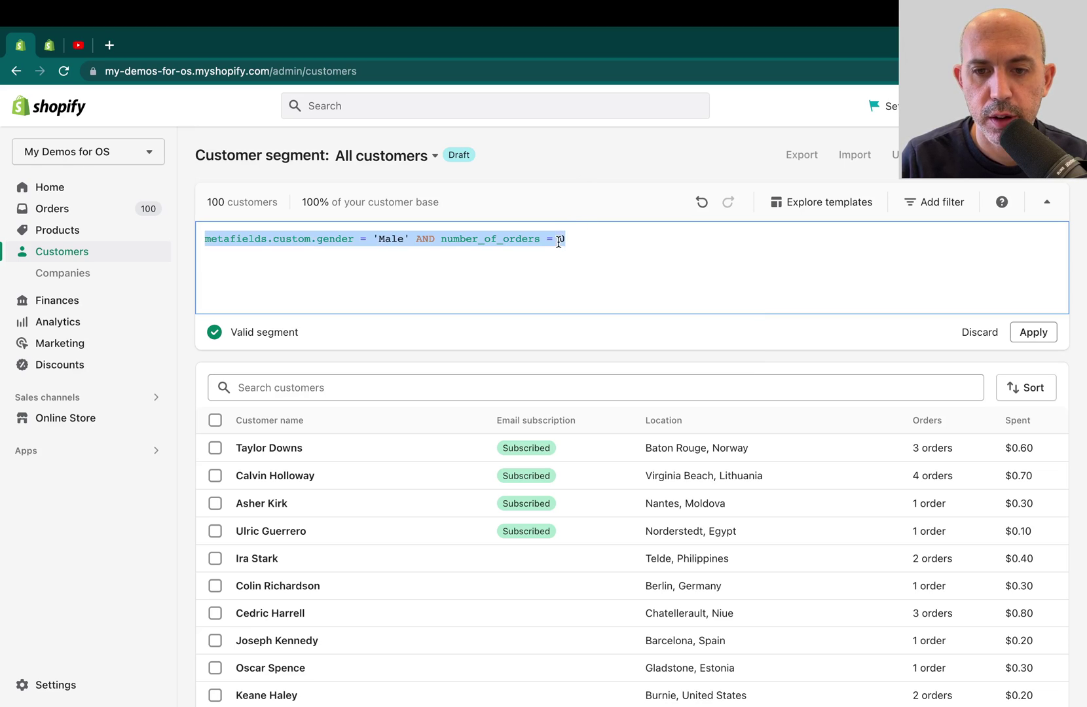
# Step: Delete the query, then view the 'Using Segments' help article and close it
pyautogui.press('BackSpace')
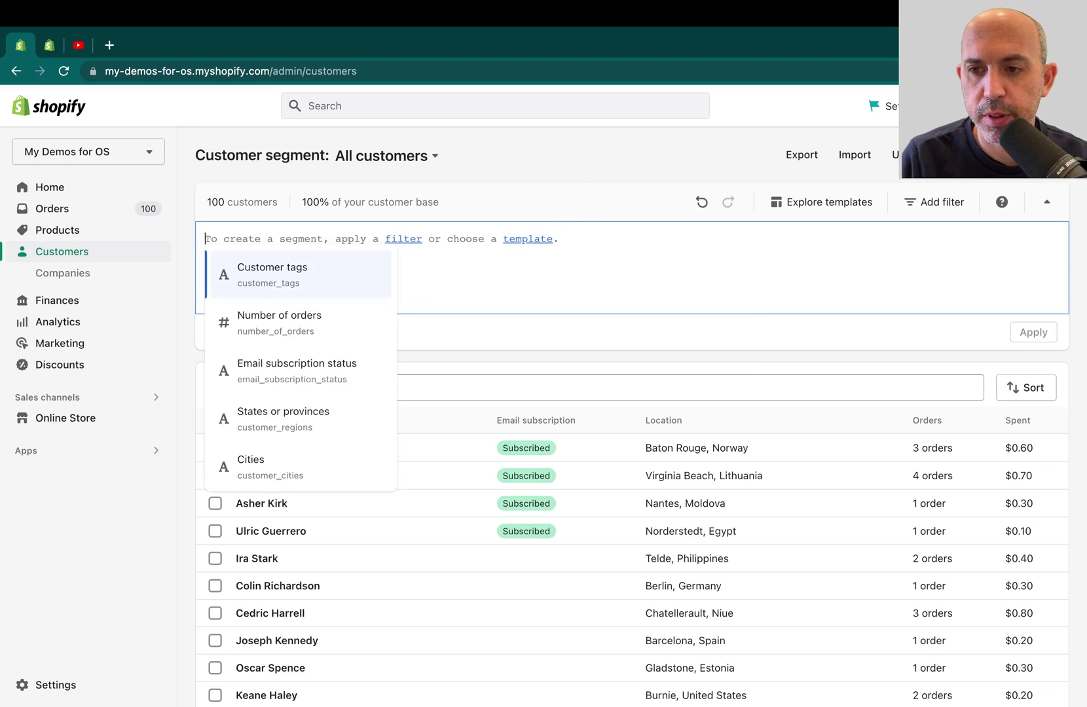
pyautogui.click(1002, 202)
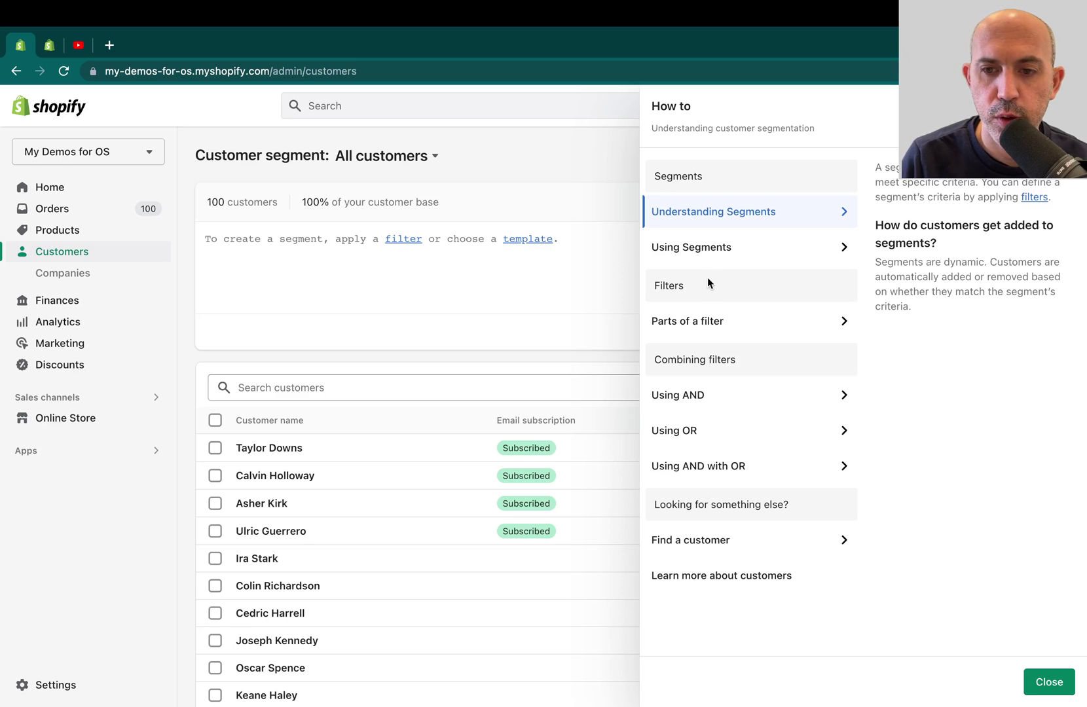
pyautogui.click(720, 251)
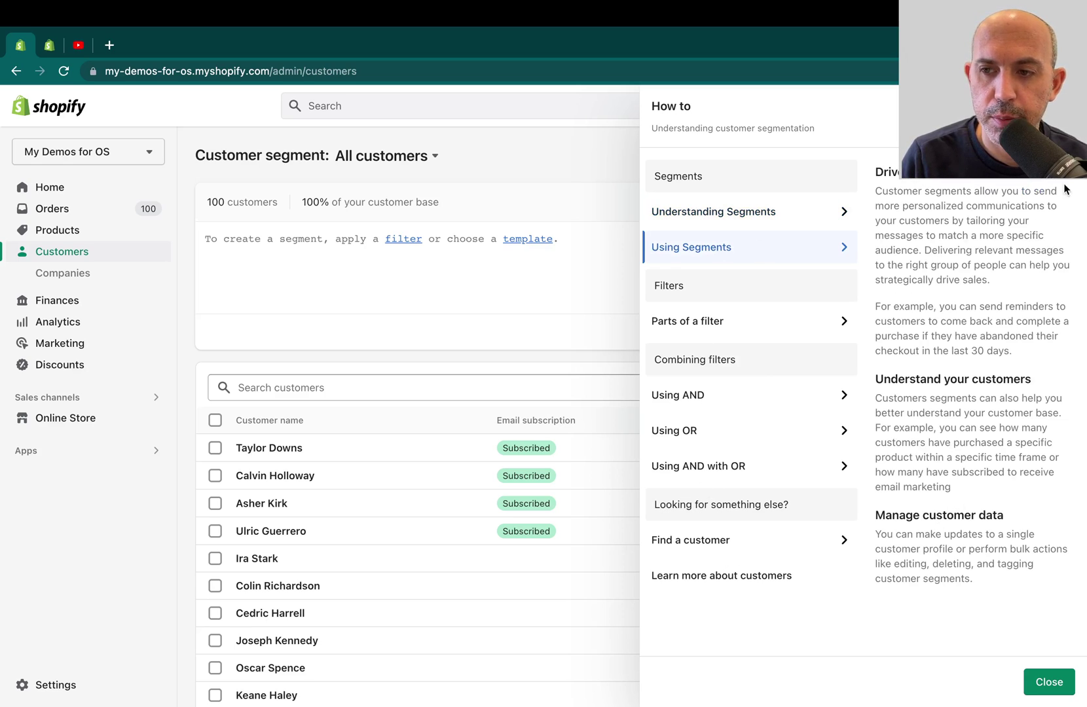
pyautogui.press('Escape')
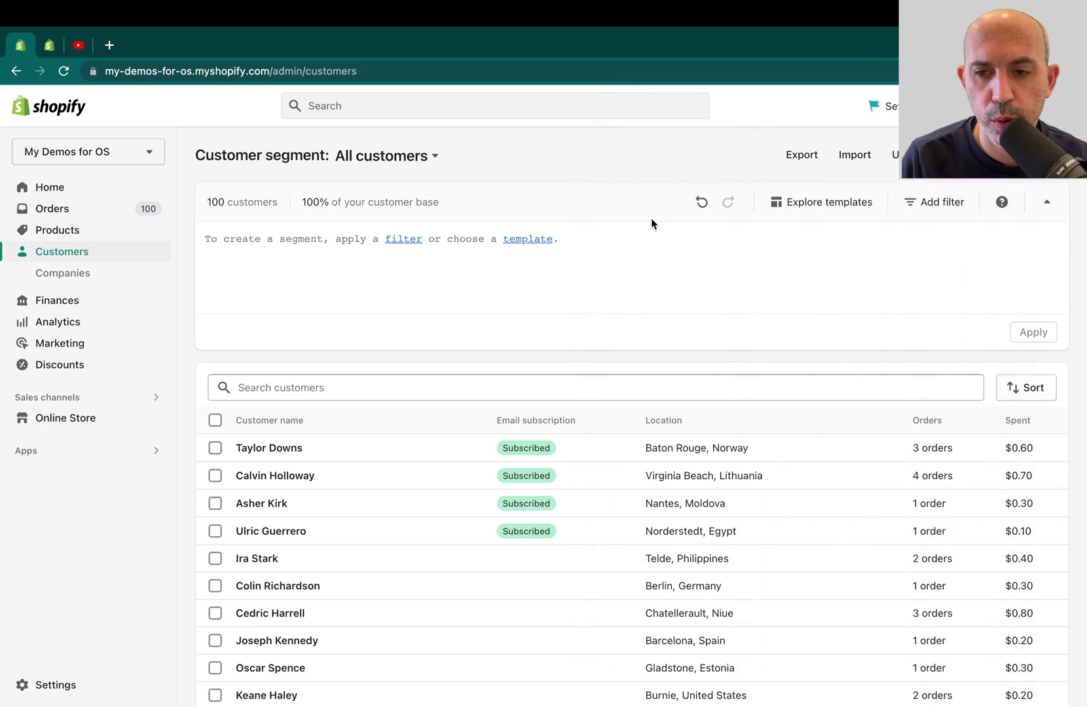
# Step: Use the 'Customers who have purchased a specific product within a certain timeframe' template
pyautogui.click(629, 249)
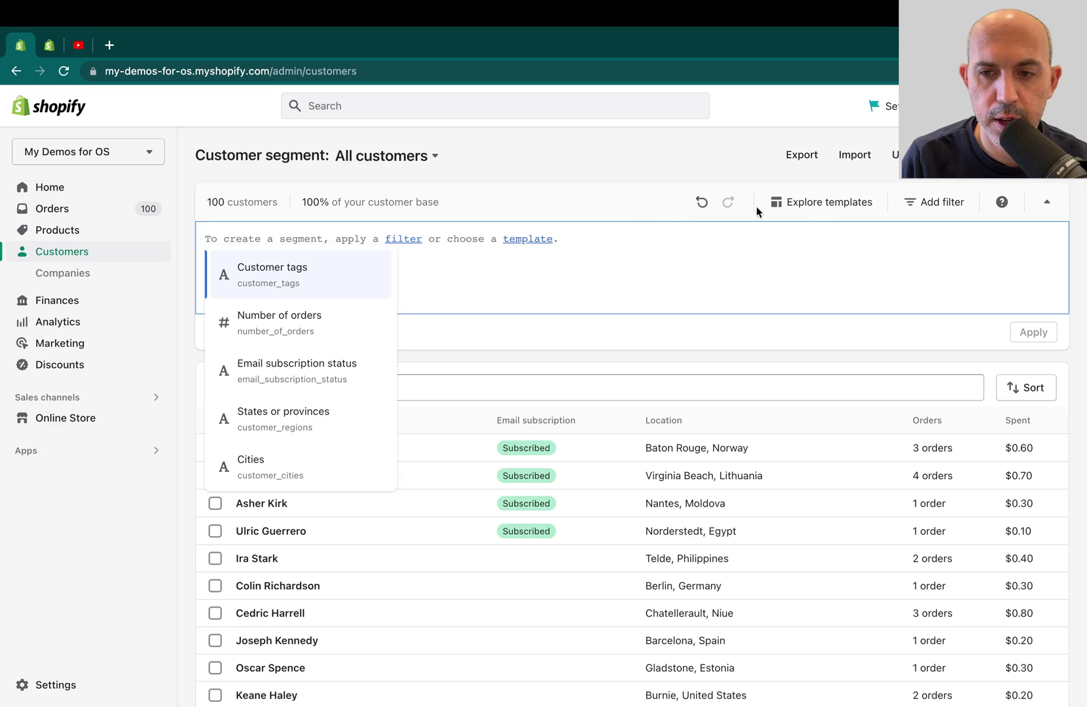
pyautogui.click(824, 209)
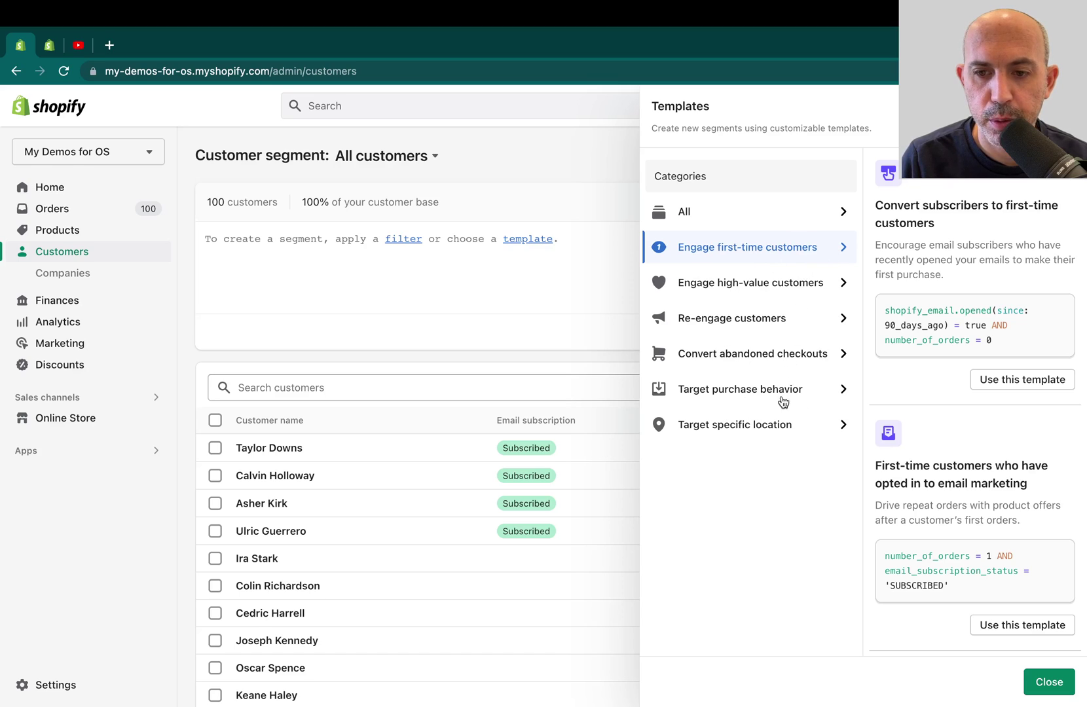
pyautogui.click(758, 222)
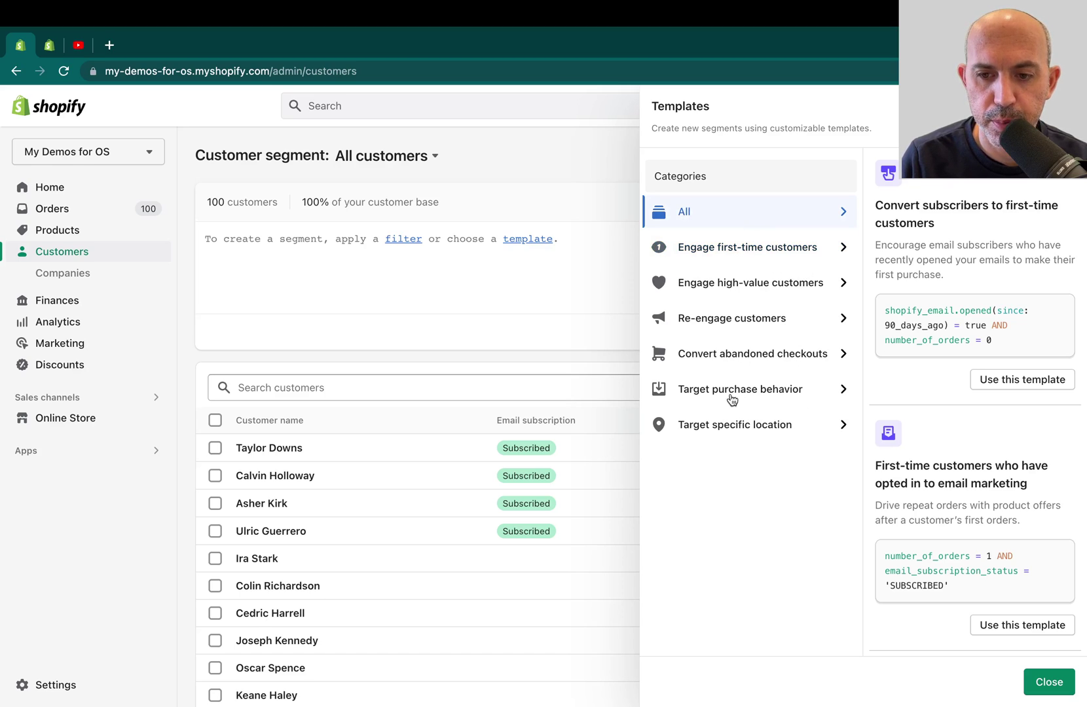
pyautogui.scroll(-15, 969, 447)
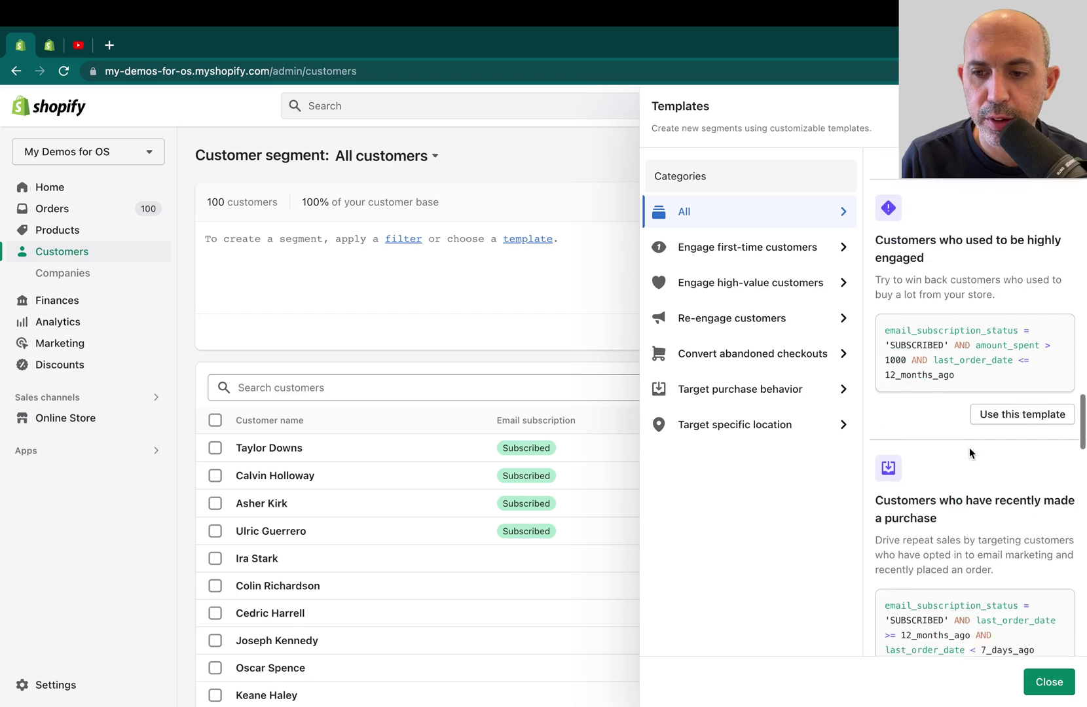
pyautogui.scroll(-8, 969, 448)
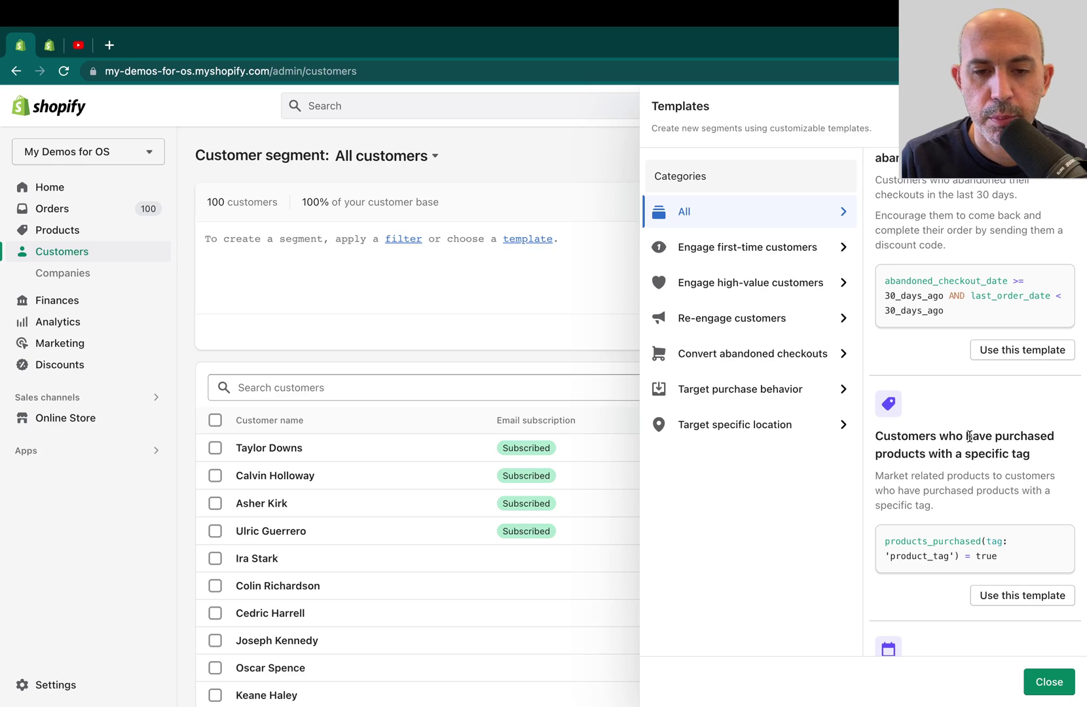
pyautogui.scroll(-5, 969, 435)
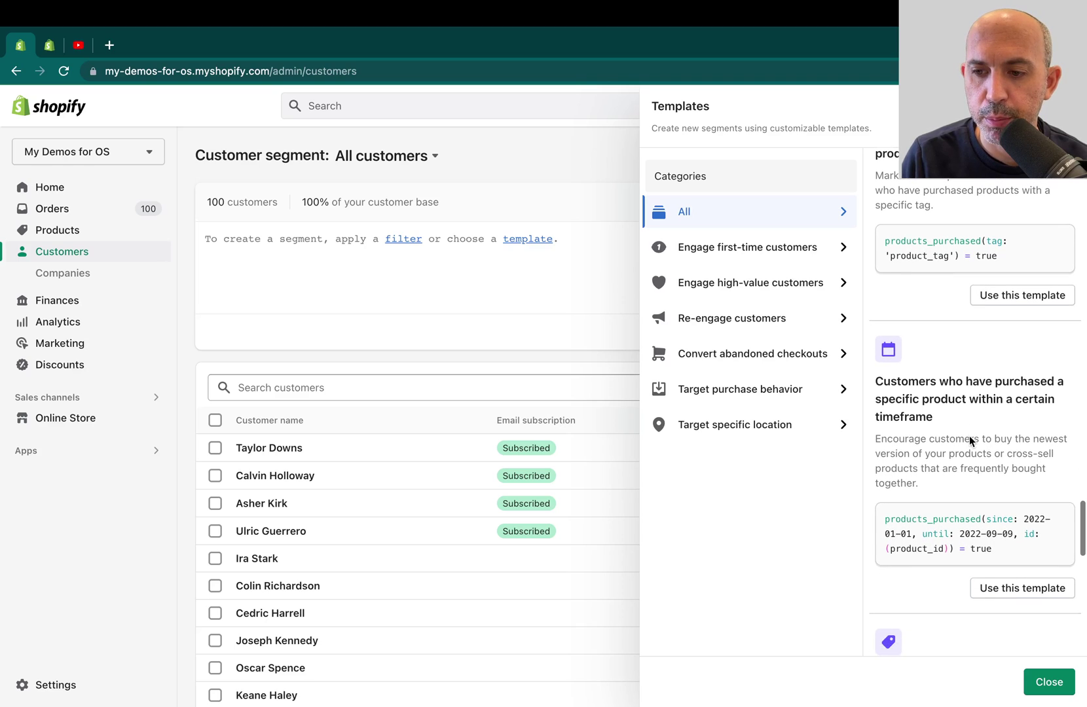
pyautogui.scroll(-2, 970, 429)
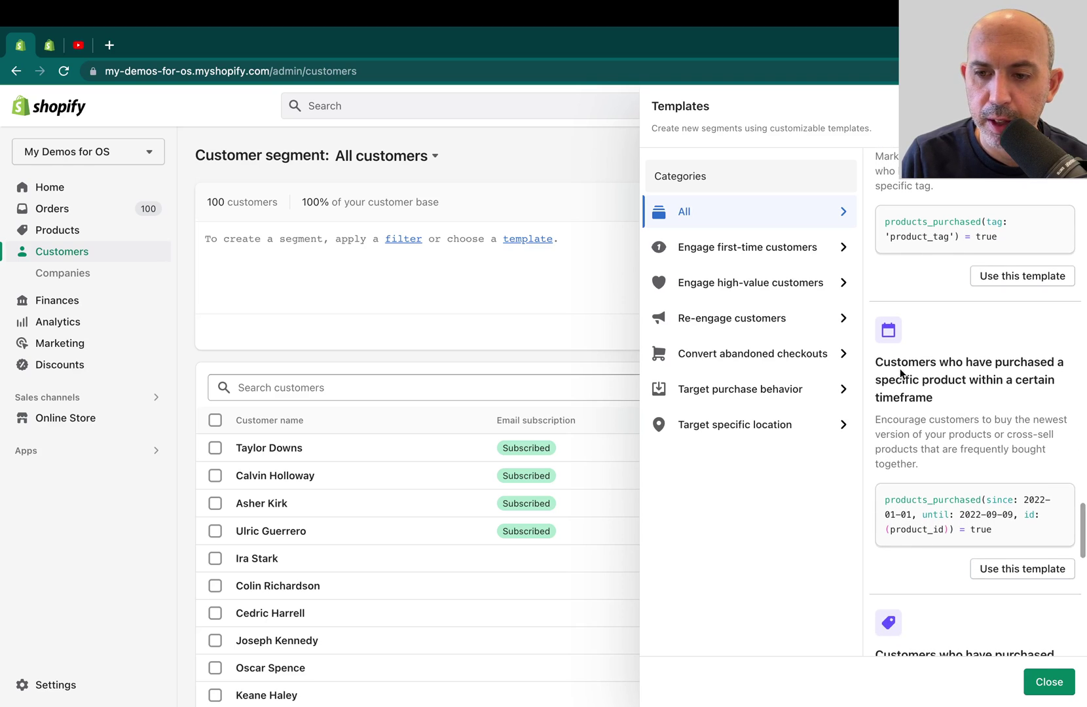
pyautogui.moveTo(880, 361); pyautogui.dragTo(942, 403)
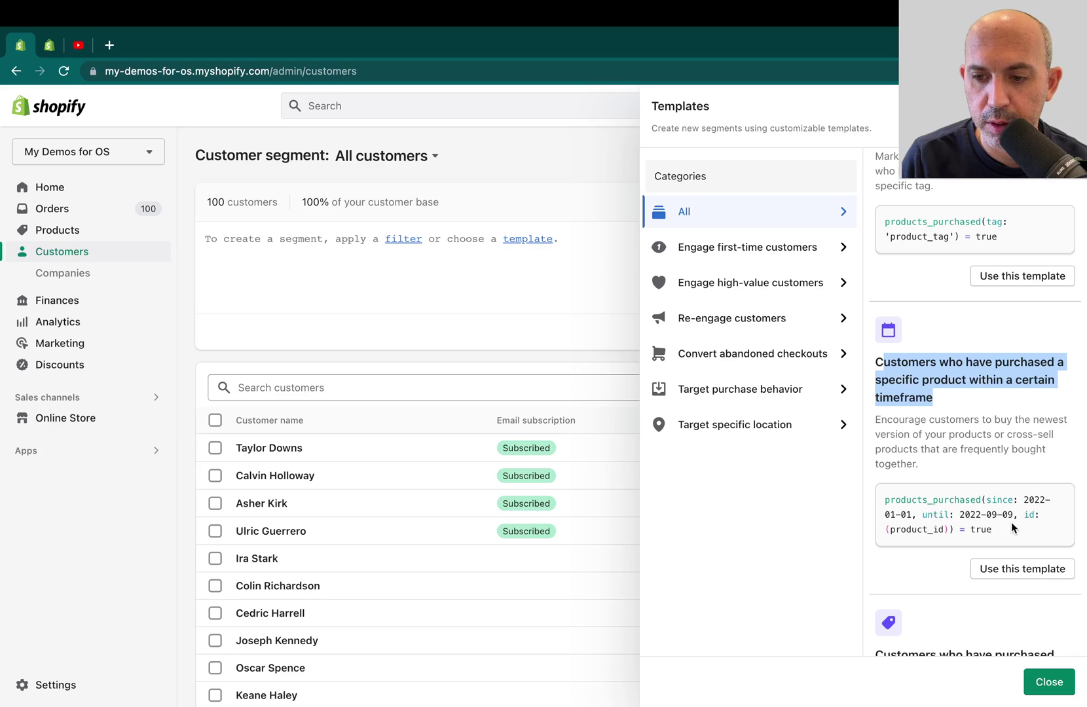
pyautogui.moveTo(907, 504); pyautogui.dragTo(1003, 533)
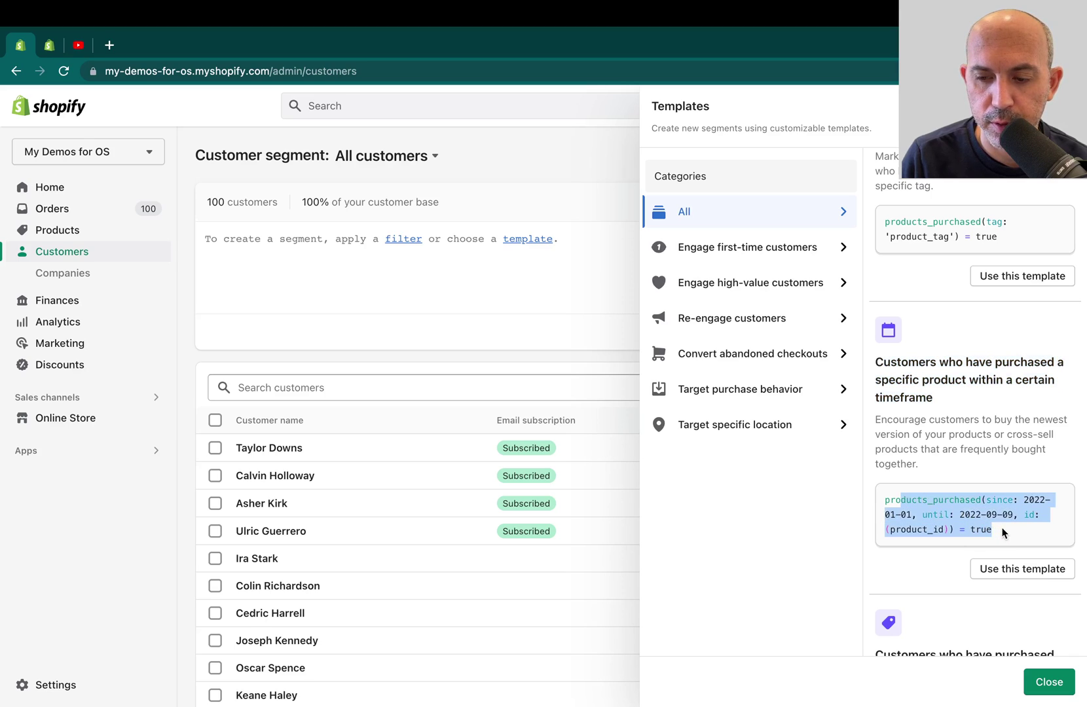
pyautogui.click(1015, 568)
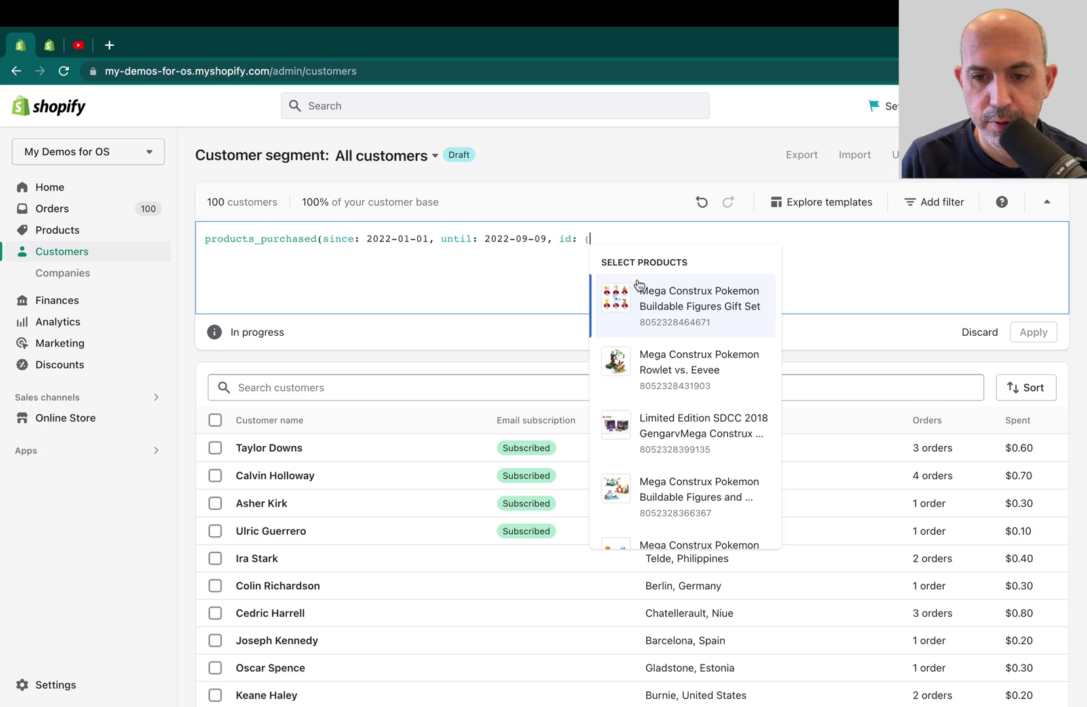
# Step: Pick four products: Rowlet vs. Eevee, two Buildable Figures sets, and Crabrawler
pyautogui.click(681, 364)
pyautogui.click(728, 323)
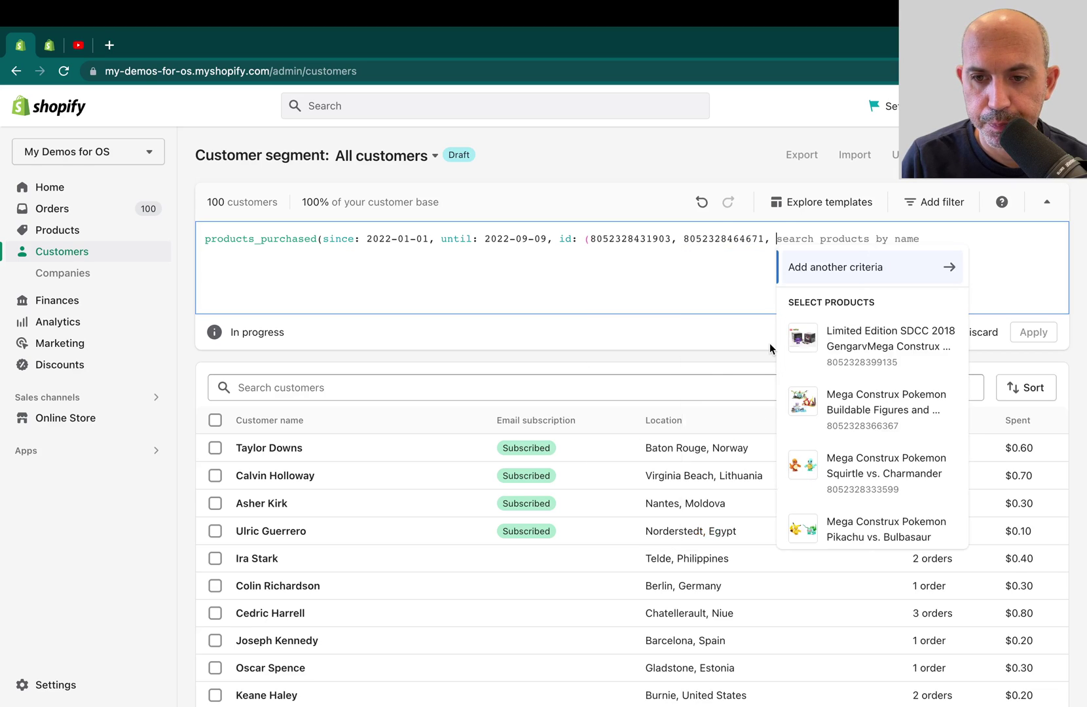
pyautogui.click(851, 401)
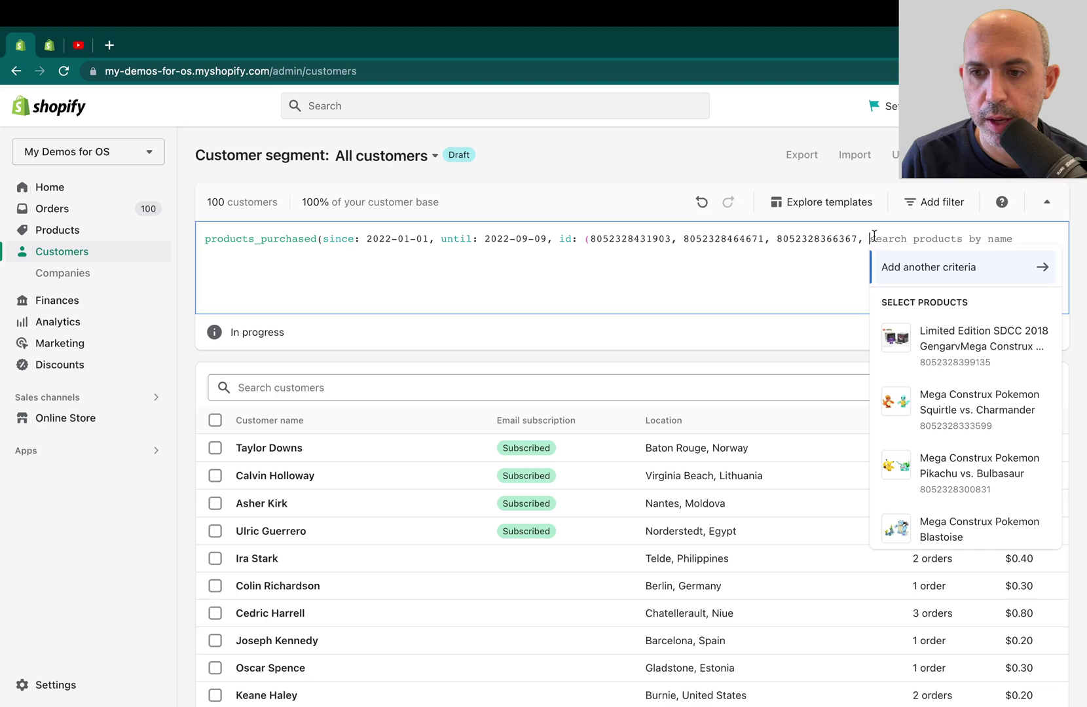
pyautogui.scroll(-5, 937, 432)
pyautogui.scroll(3, 936, 420)
pyautogui.click(963, 417)
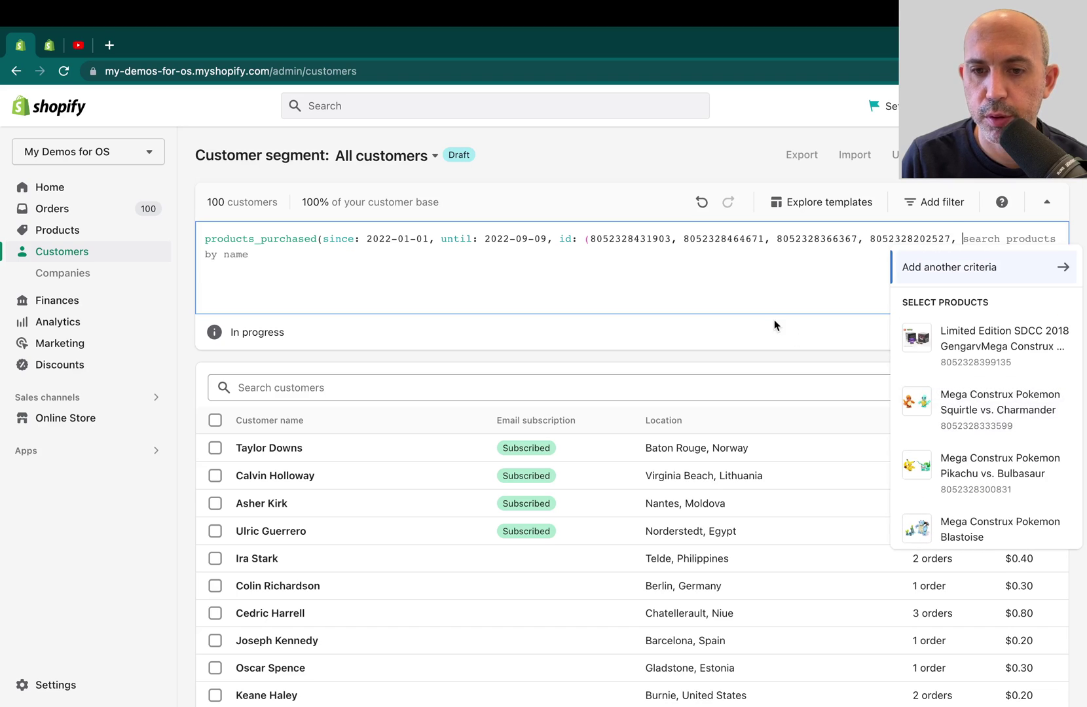
pyautogui.click(305, 238)
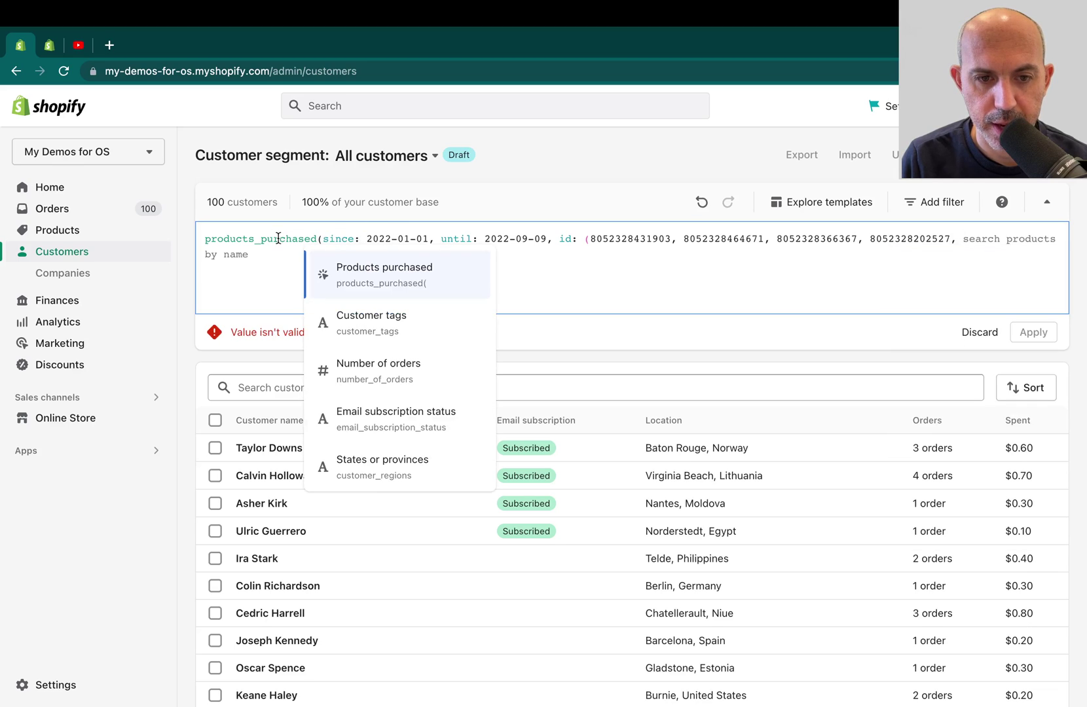
# Step: Change the since date to 2022-06-01 using the calendar
pyautogui.click(399, 238)
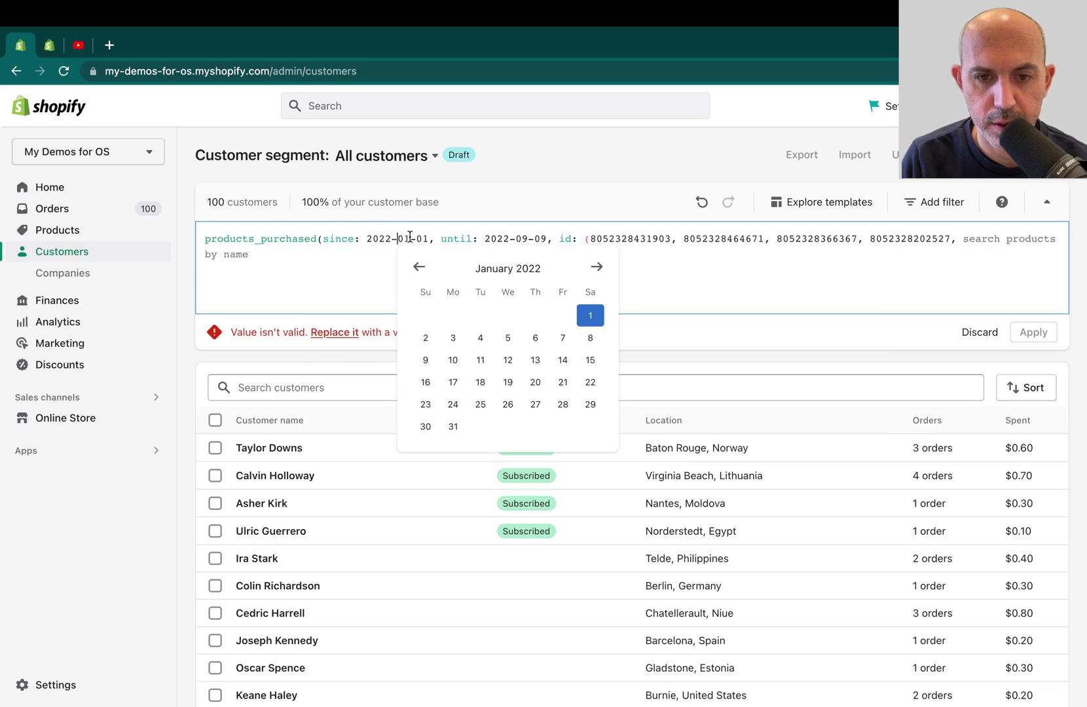
pyautogui.moveTo(378, 237); pyautogui.dragTo(424, 237)
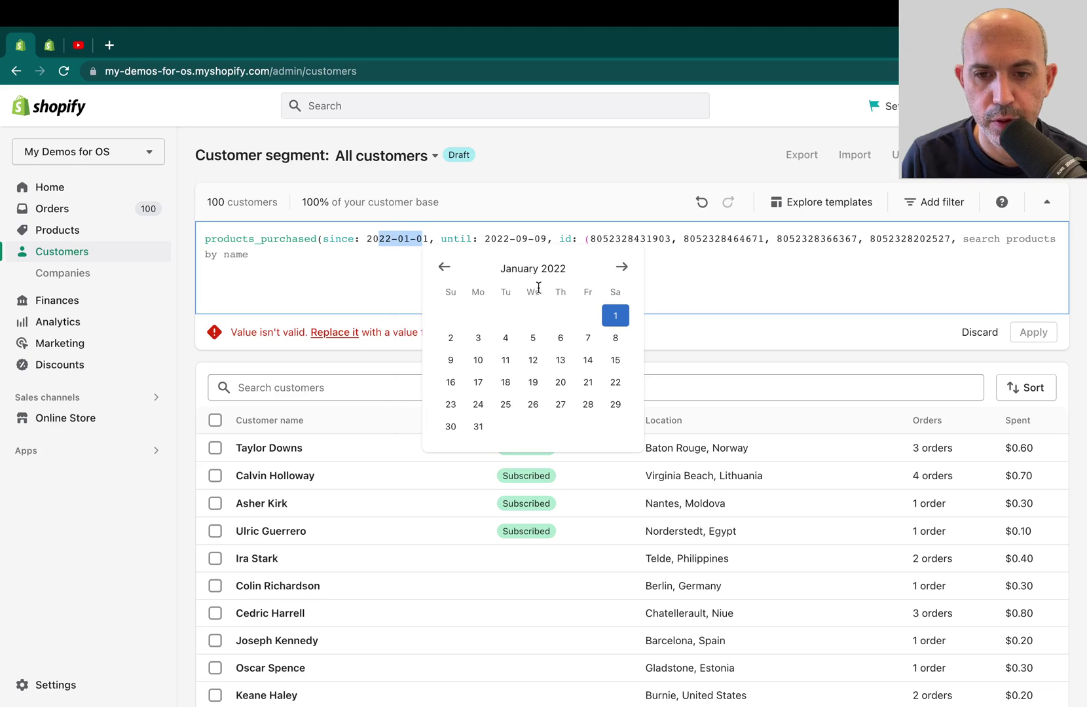
pyautogui.click(620, 268)
pyautogui.click(620, 269)
pyautogui.click(621, 268)
pyautogui.click(621, 269)
pyautogui.click(621, 268)
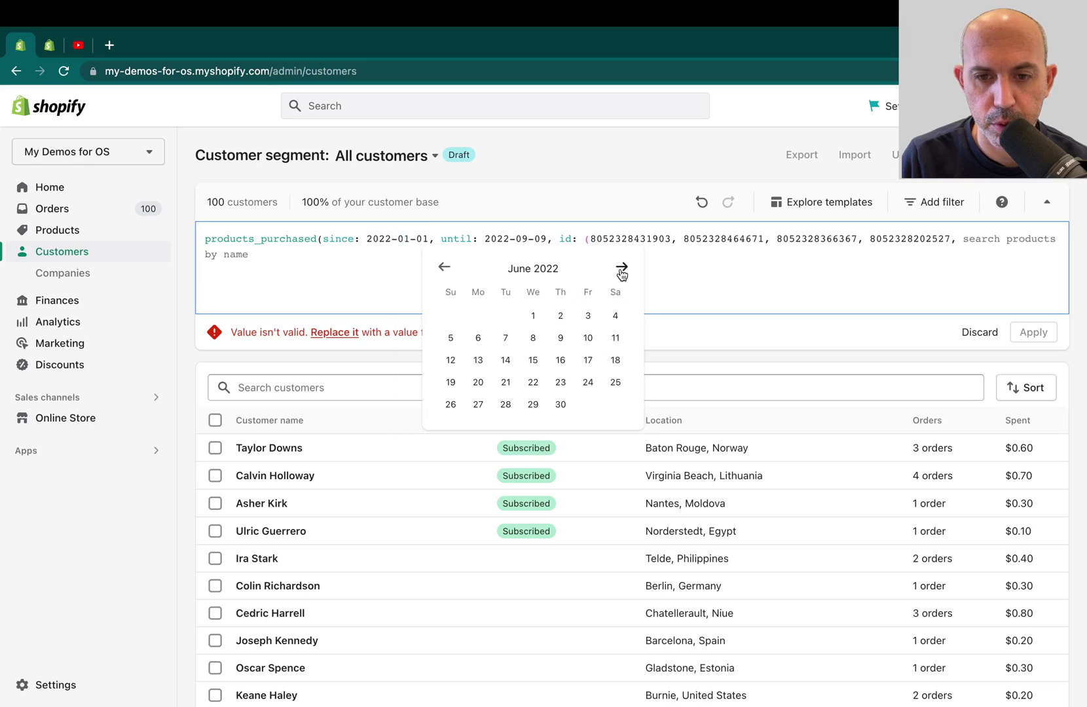
pyautogui.click(533, 315)
pyautogui.click(501, 237)
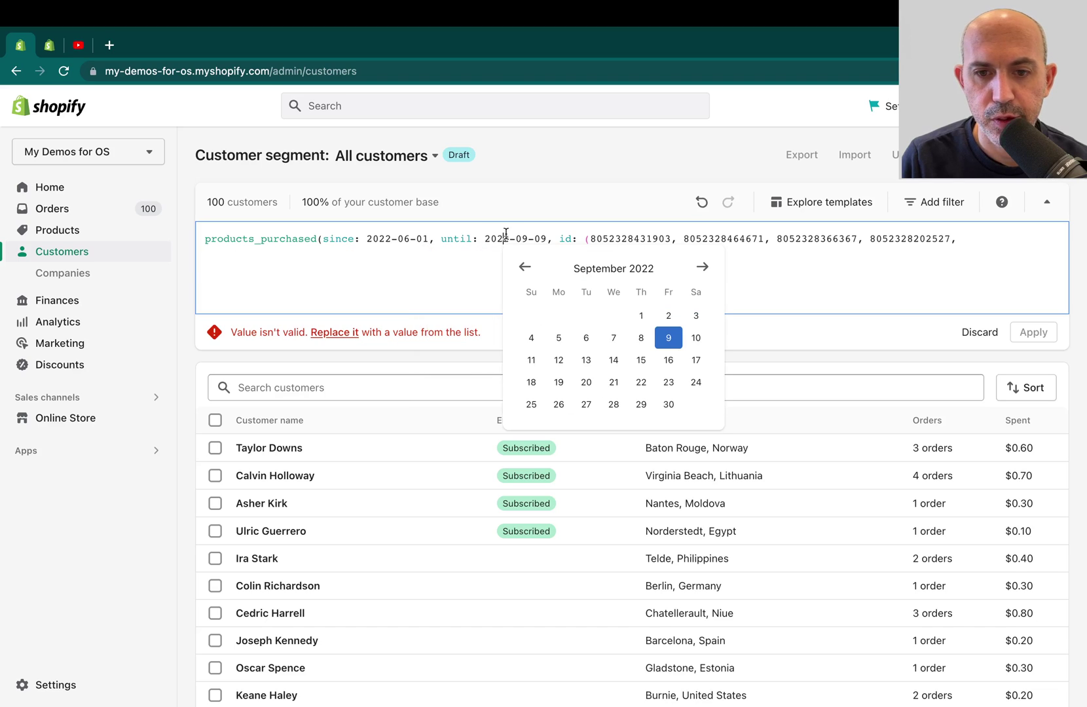
# Step: Check the four product IDs, close the list with ')', and choose 'Product was purchased'
pyautogui.click(633, 239)
pyautogui.click(721, 239)
pyautogui.click(838, 238)
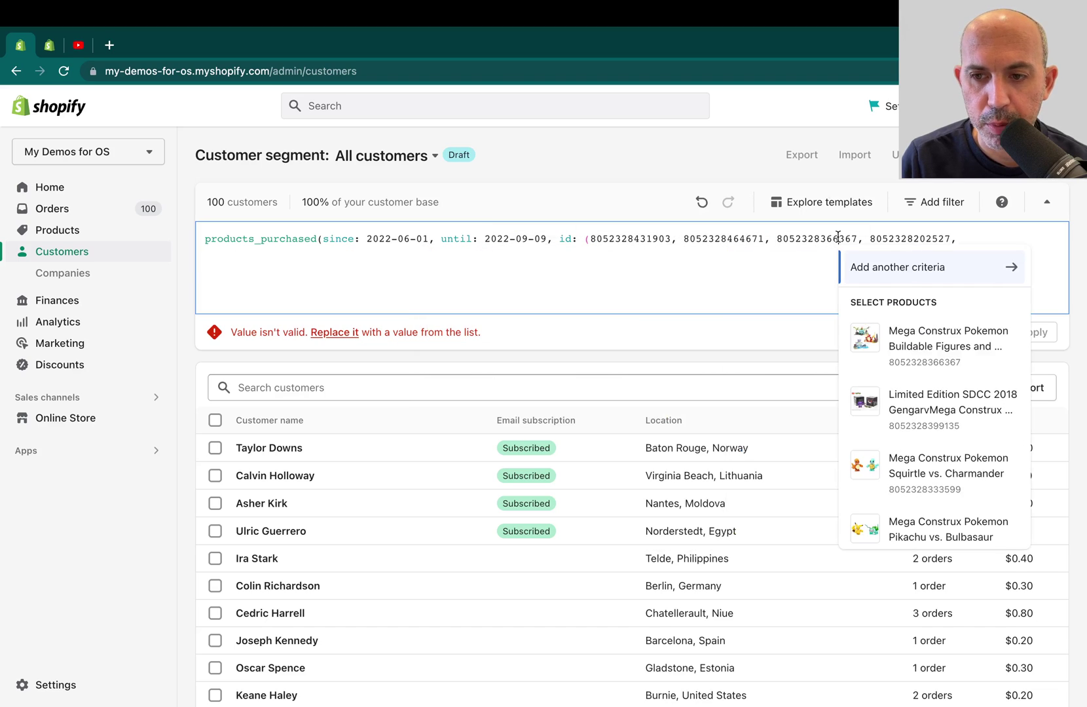
pyautogui.click(923, 239)
pyautogui.click(968, 239)
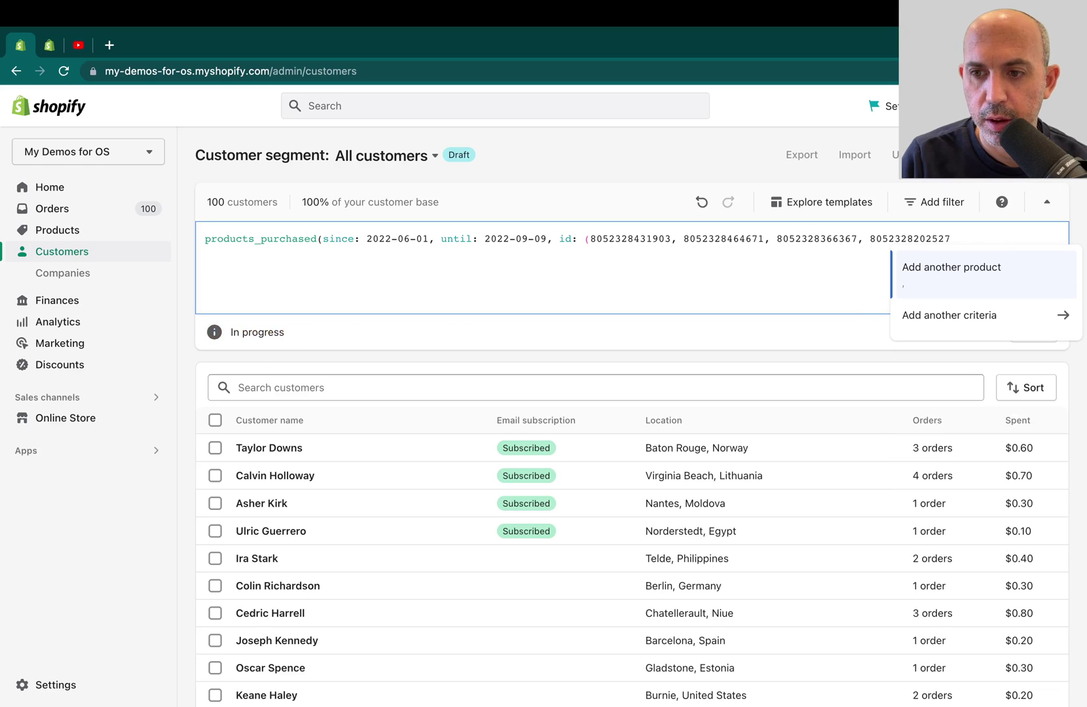
pyautogui.write(')')
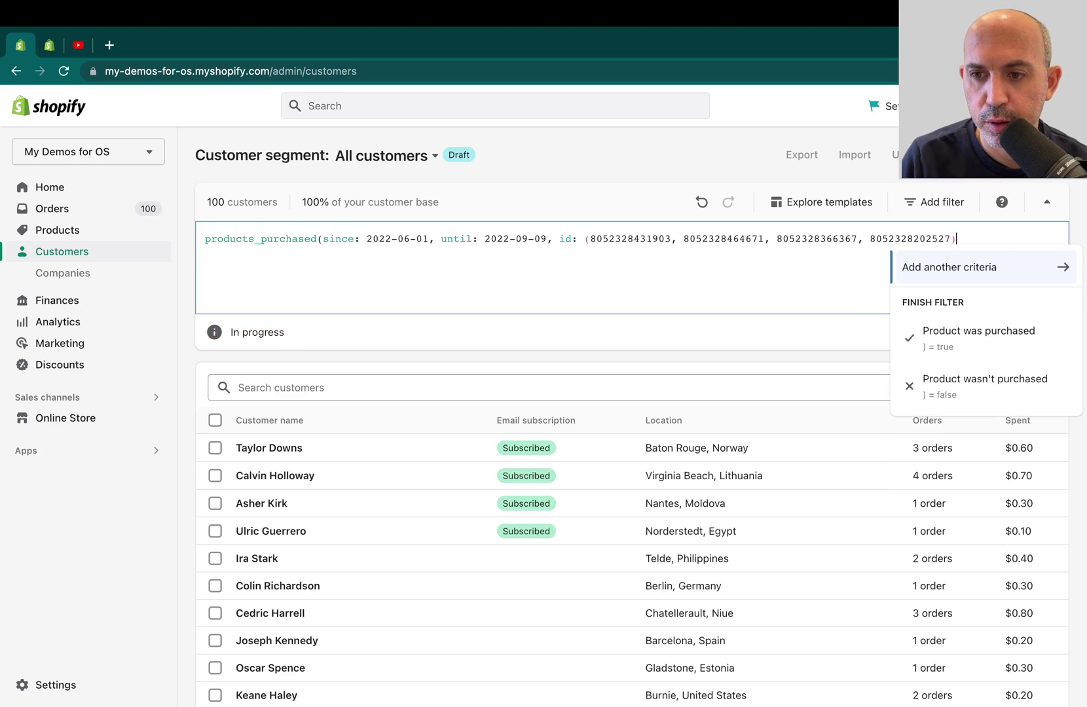
pyautogui.click(955, 335)
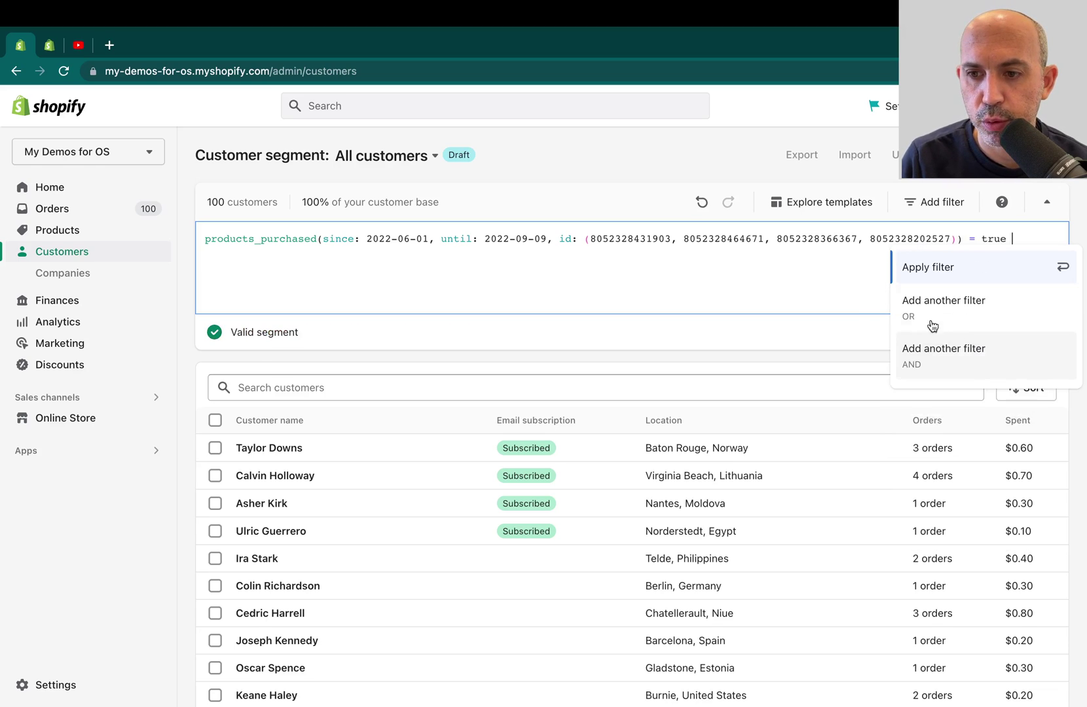
# Step: Shorten the since date to trigger and inspect its validation error
pyautogui.click(611, 217)
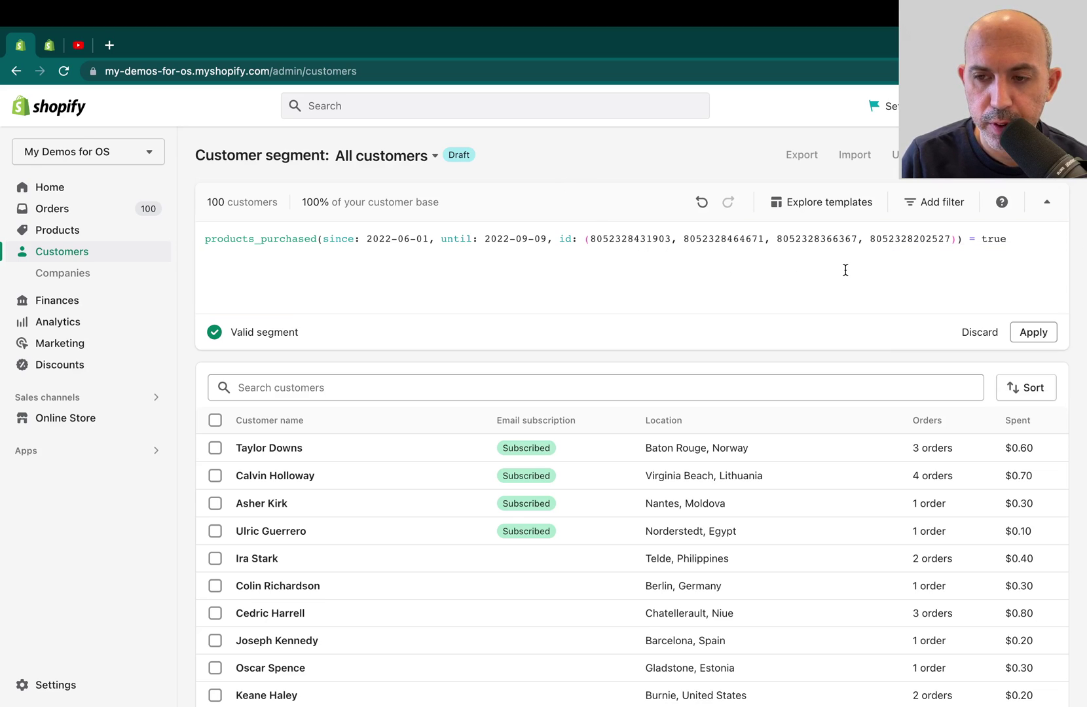
pyautogui.click(432, 238)
pyautogui.press('BackSpace')
pyautogui.press('BackSpace')
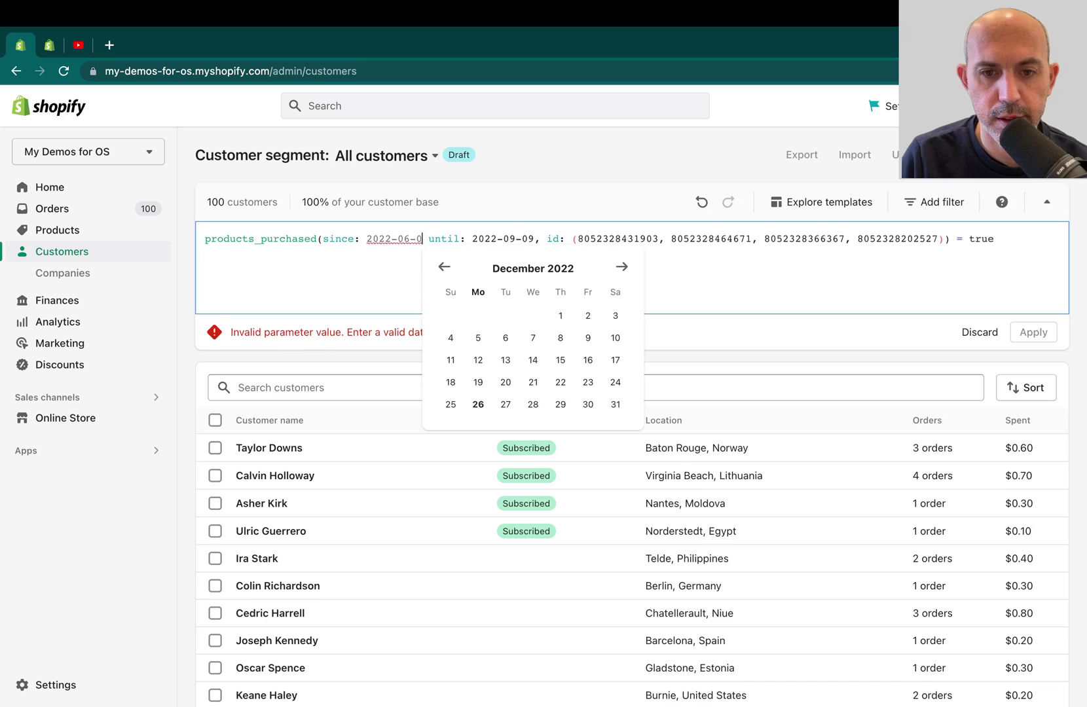
pyautogui.moveTo(251, 332); pyautogui.dragTo(503, 331)
pyautogui.click(503, 331)
pyautogui.click(413, 239)
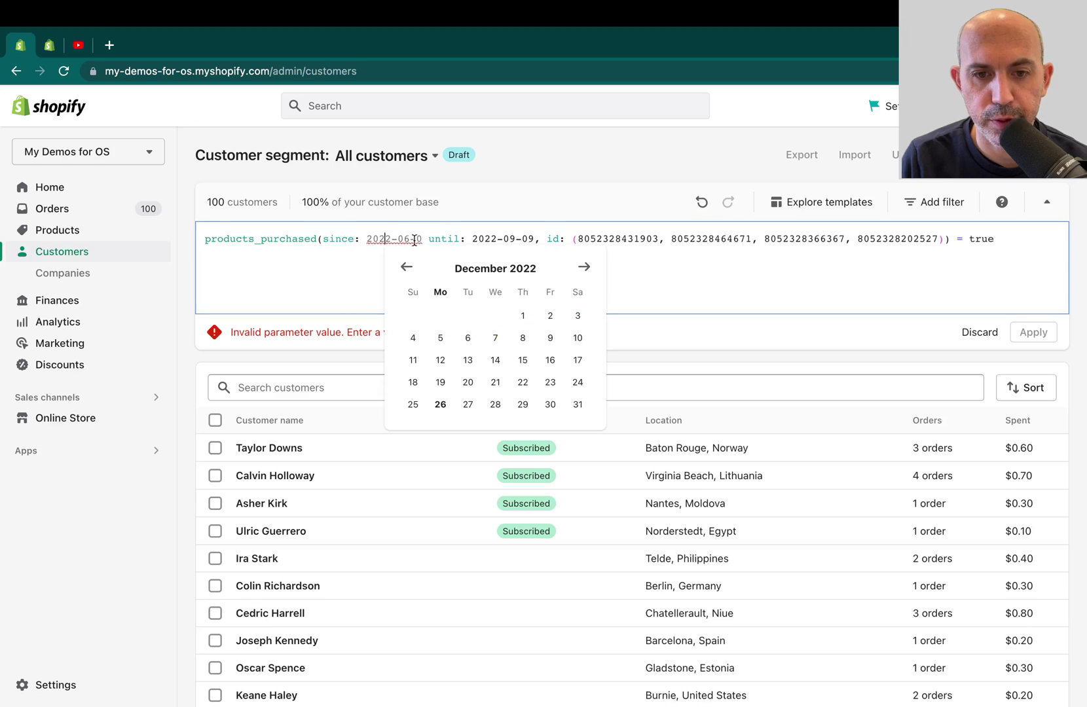
pyautogui.click(419, 238)
pyautogui.click(322, 327)
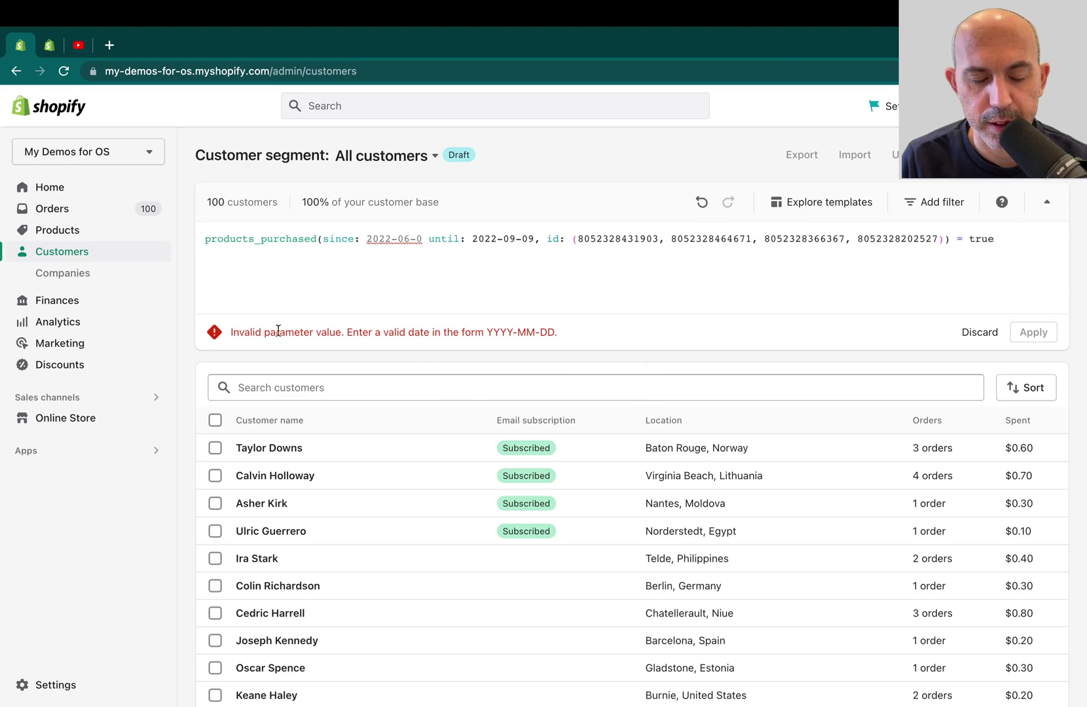
pyautogui.moveTo(231, 332); pyautogui.dragTo(533, 321)
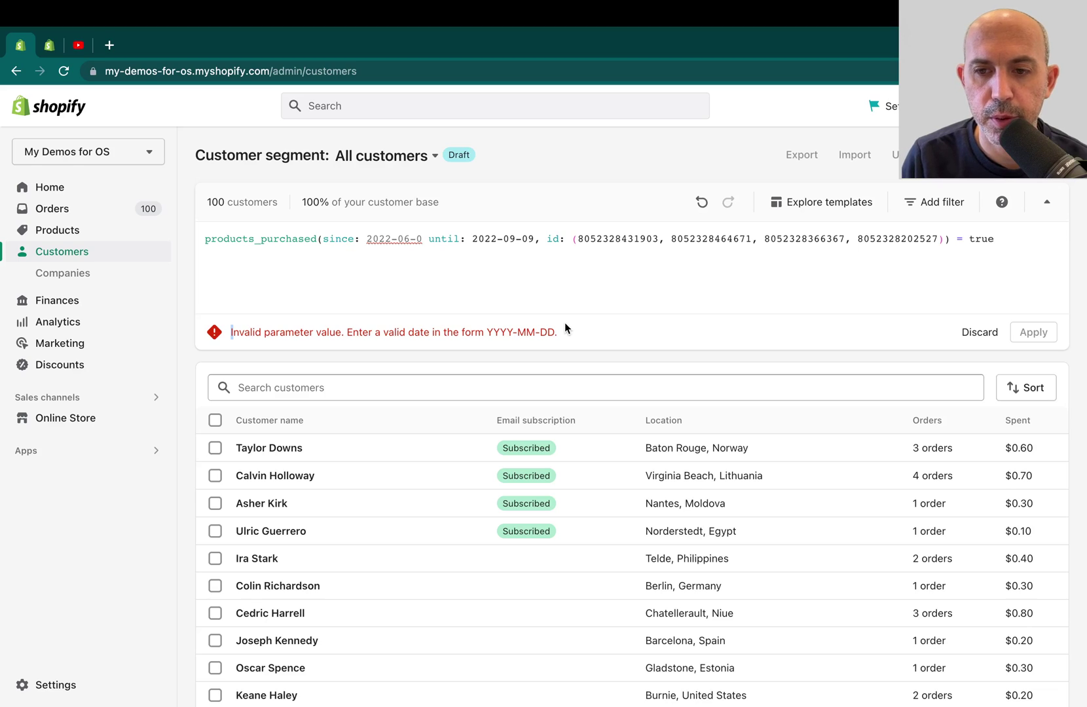
# Step: Add a stray ')' to test errors, then delete the whole query and show templates
pyautogui.click(947, 239)
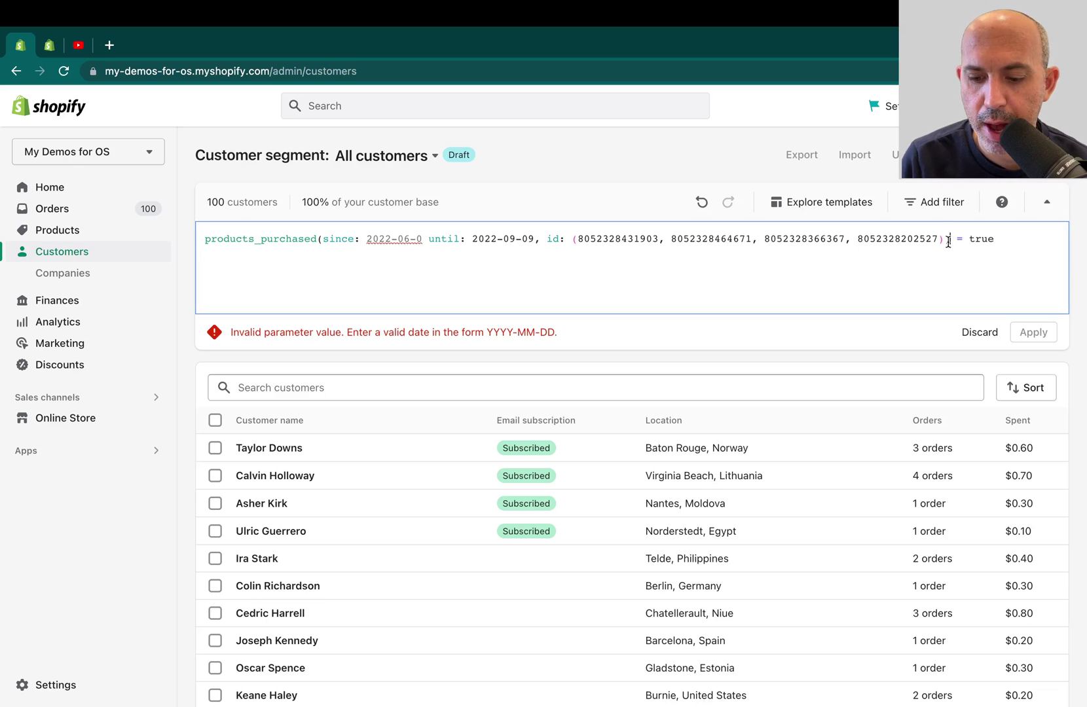
pyautogui.write(')')
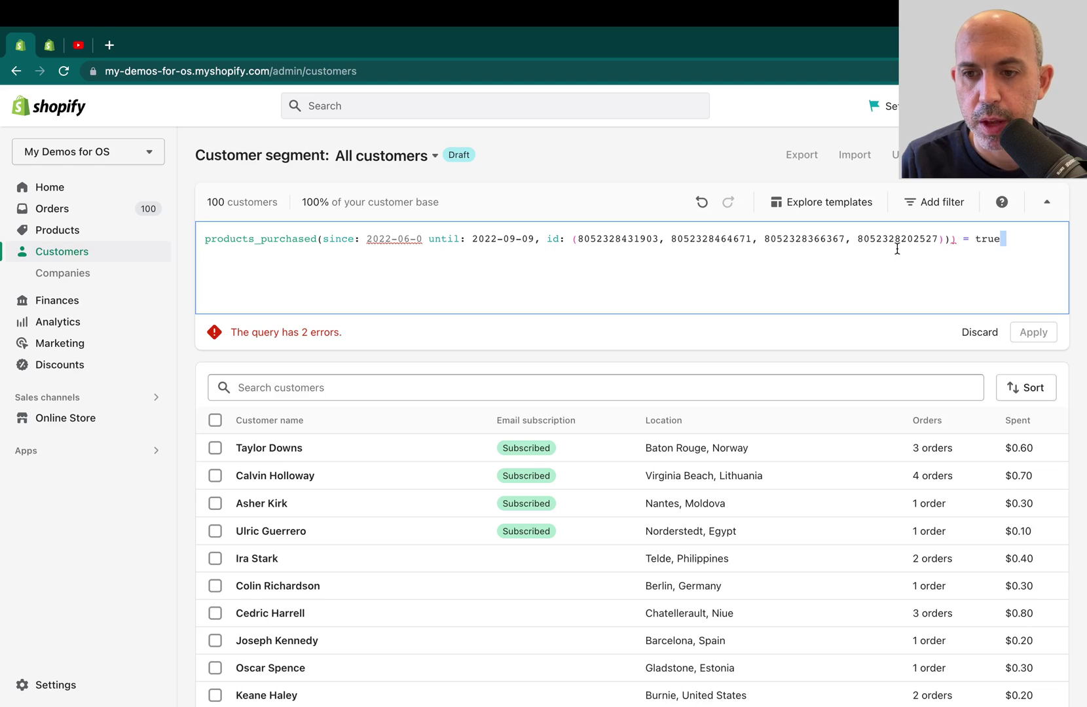
pyautogui.tripleClick(897, 250)
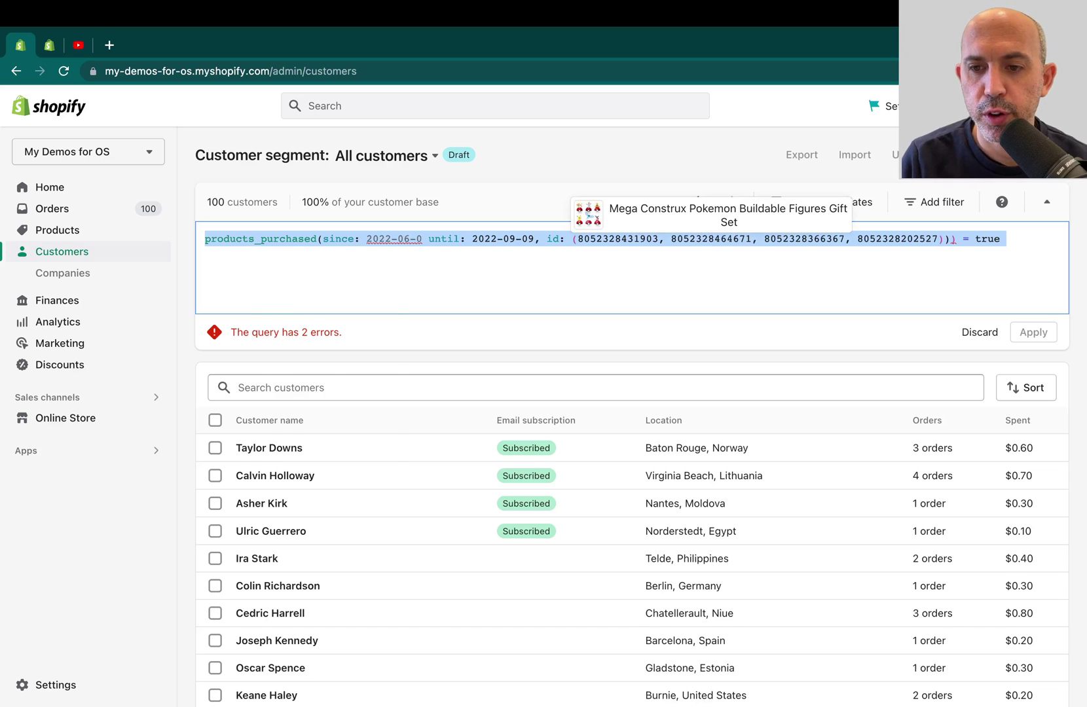
pyautogui.press('BackSpace')
pyautogui.click(817, 202)
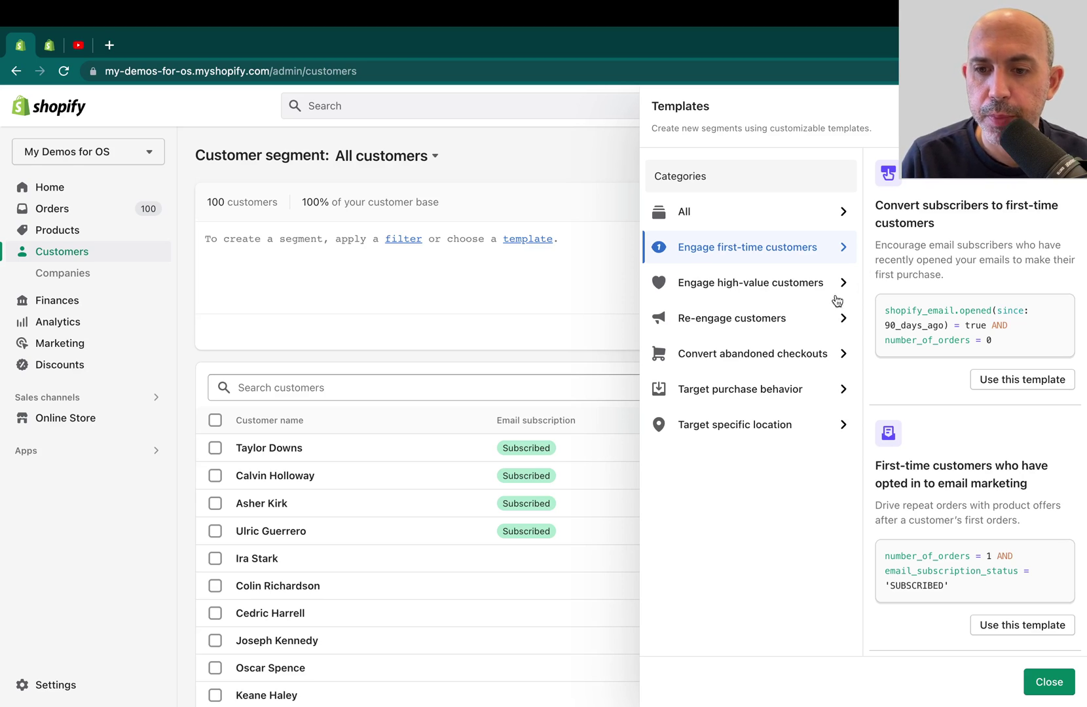
# Step: Apply the purchase-behavior product-tag filter products_purchased(tag: 'toys-r-us') = true, matching 4 customers
pyautogui.click(761, 397)
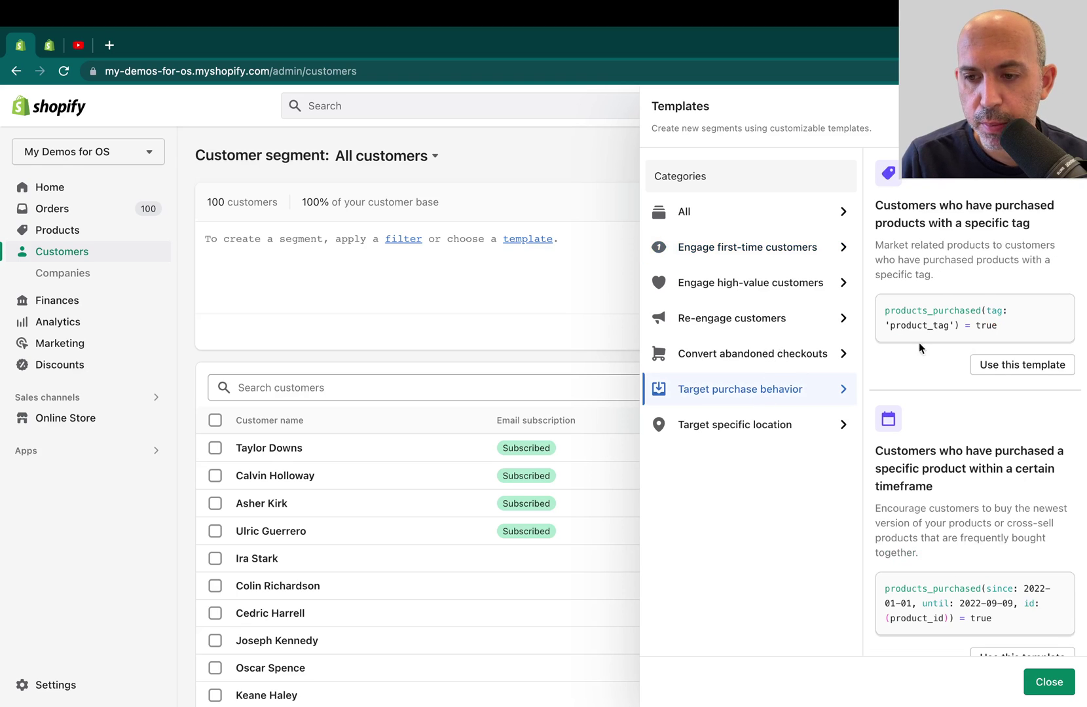
pyautogui.click(1017, 367)
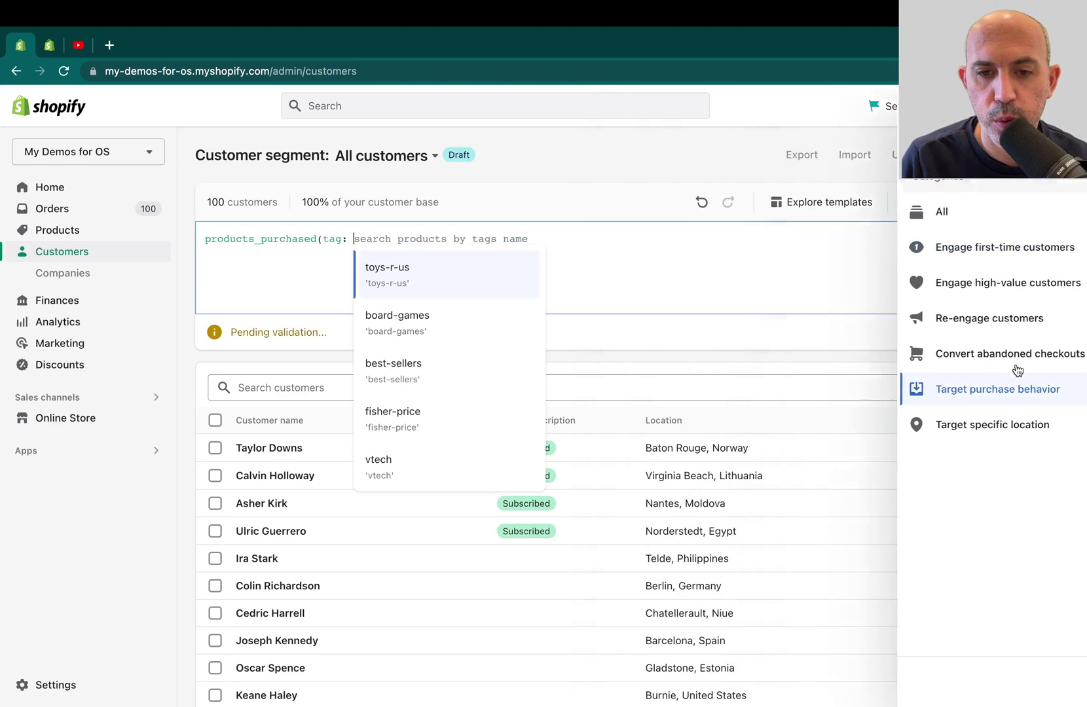
pyautogui.click(587, 232)
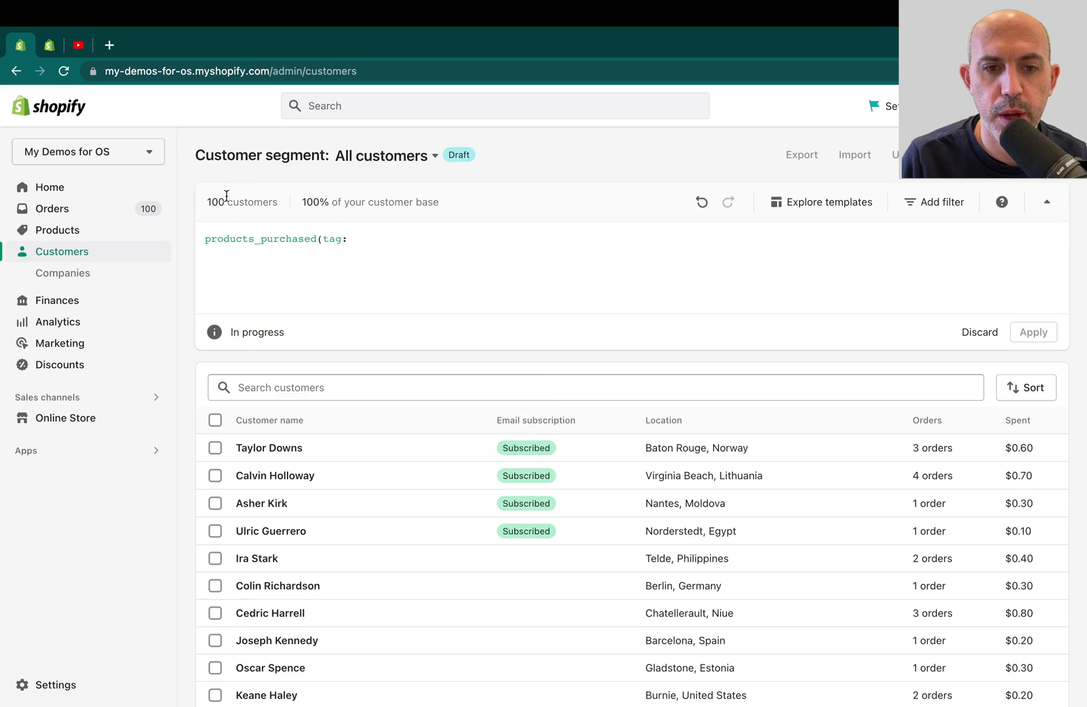
pyautogui.click(409, 238)
pyautogui.click(433, 271)
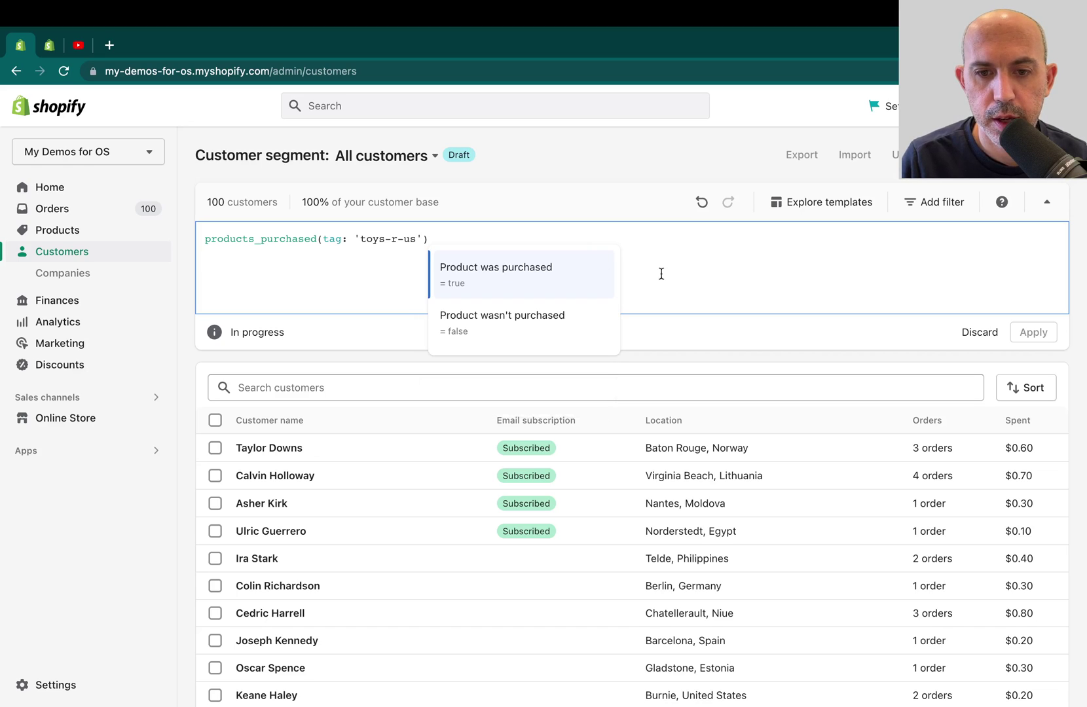
pyautogui.click(602, 285)
pyautogui.click(1033, 333)
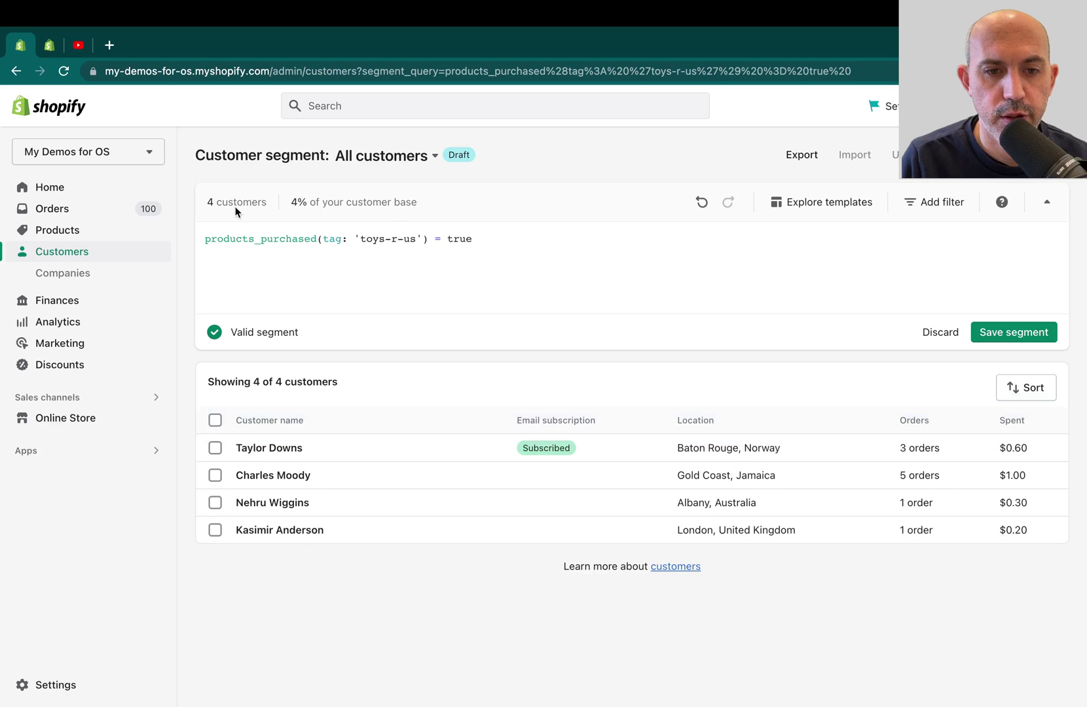
pyautogui.click(555, 250)
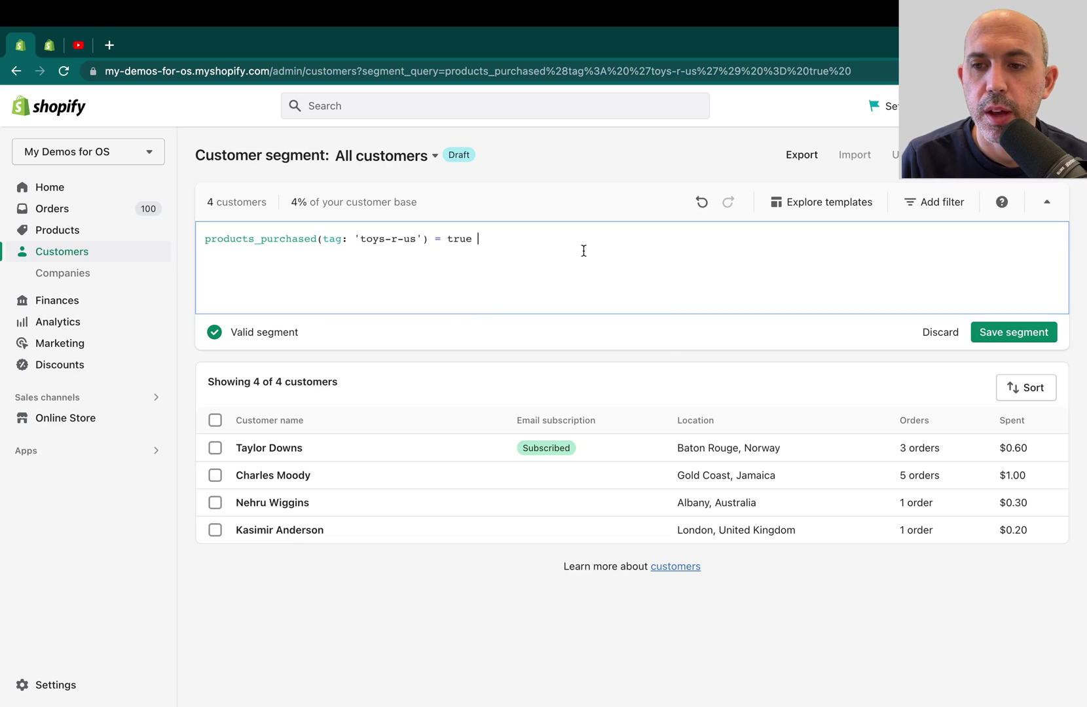
pyautogui.click(701, 203)
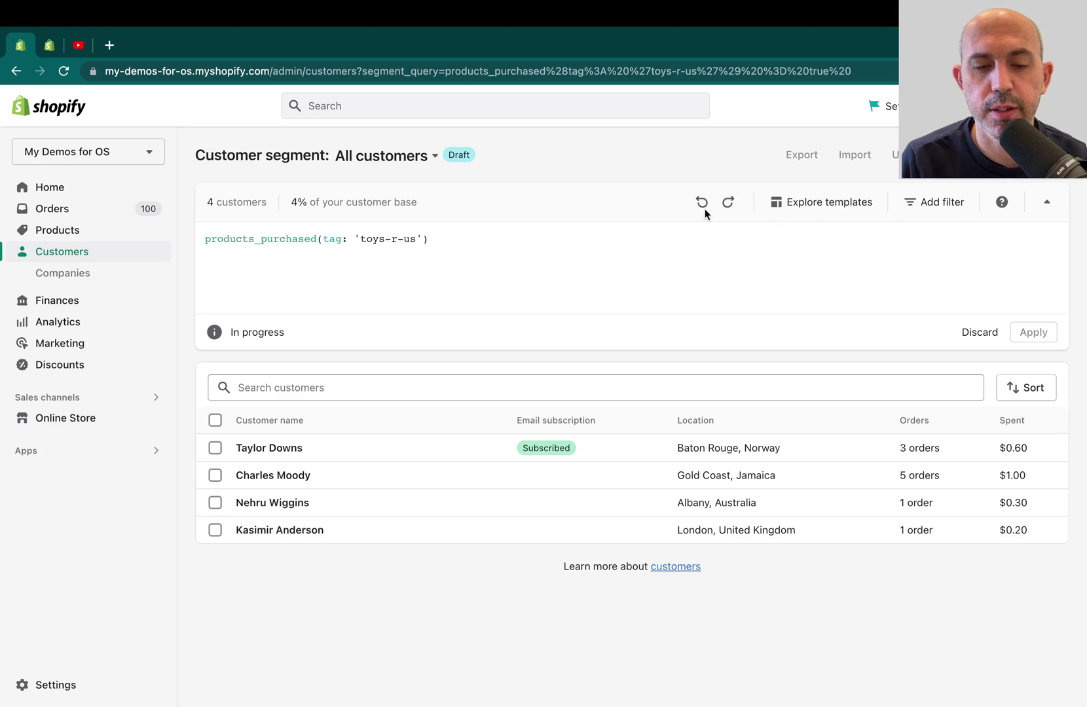
pyautogui.click(491, 248)
pyautogui.press('super+shift+z')
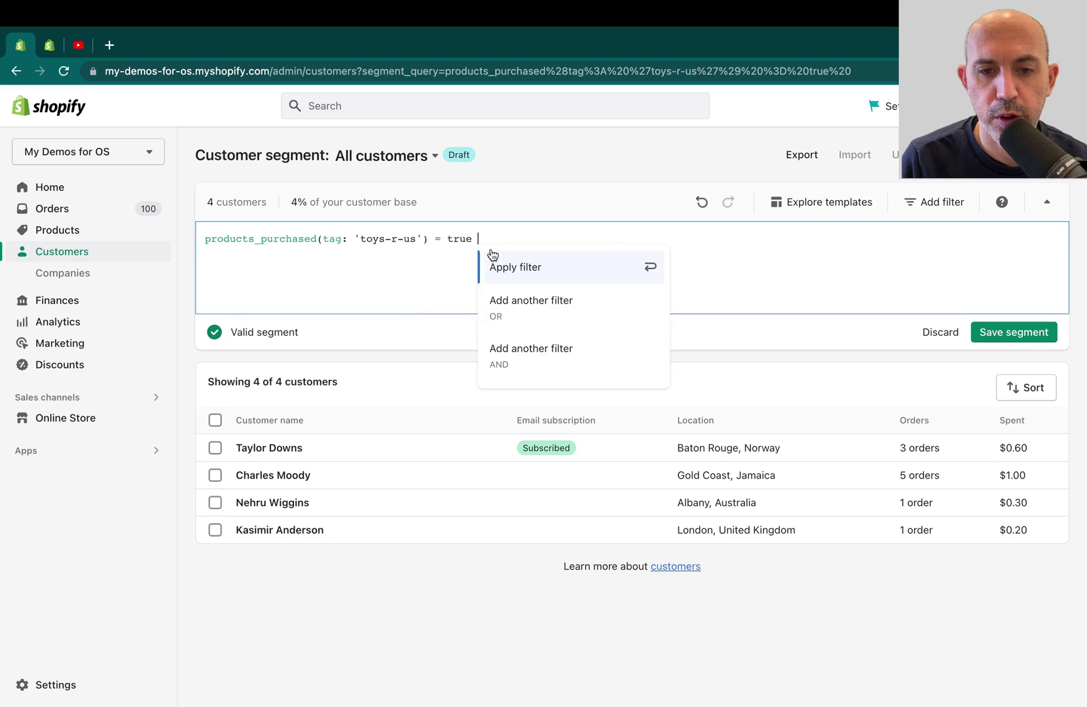